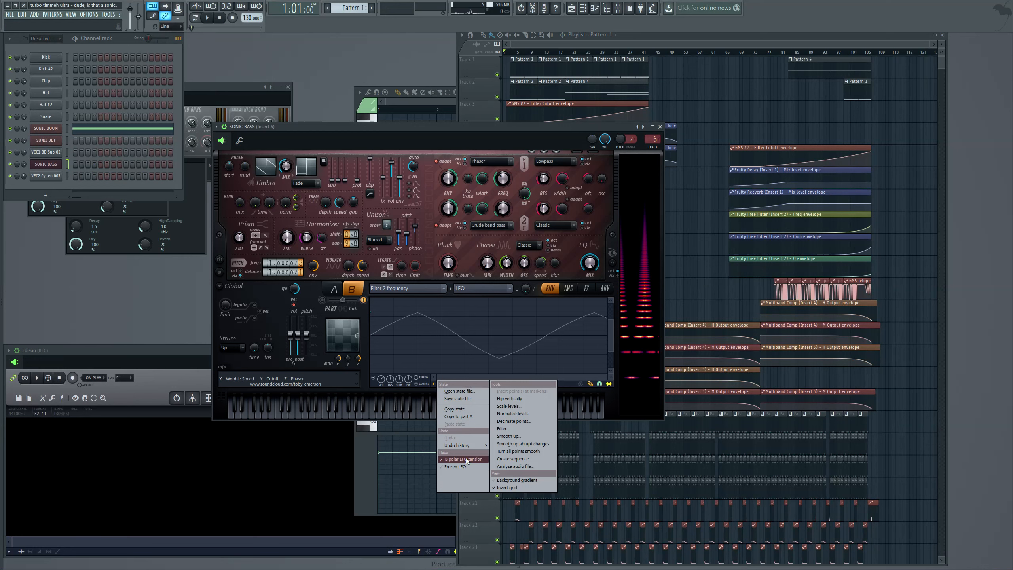
Review SONIC BASS's modulation curves for Global LFO speed, Global EQ, Filter 1 frequency and Filter 2 frequency
left_click(436, 389)
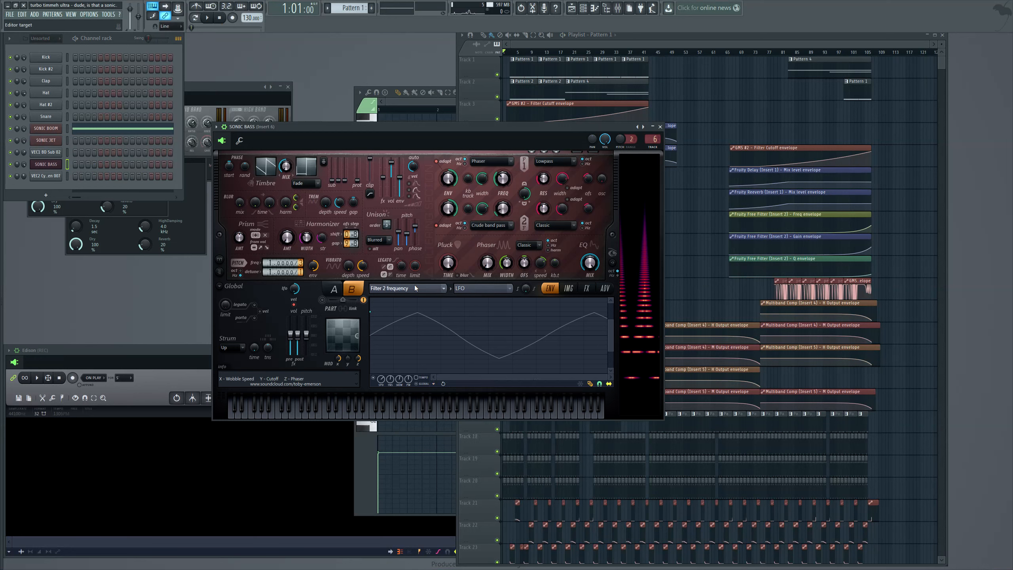
left_click(454, 367)
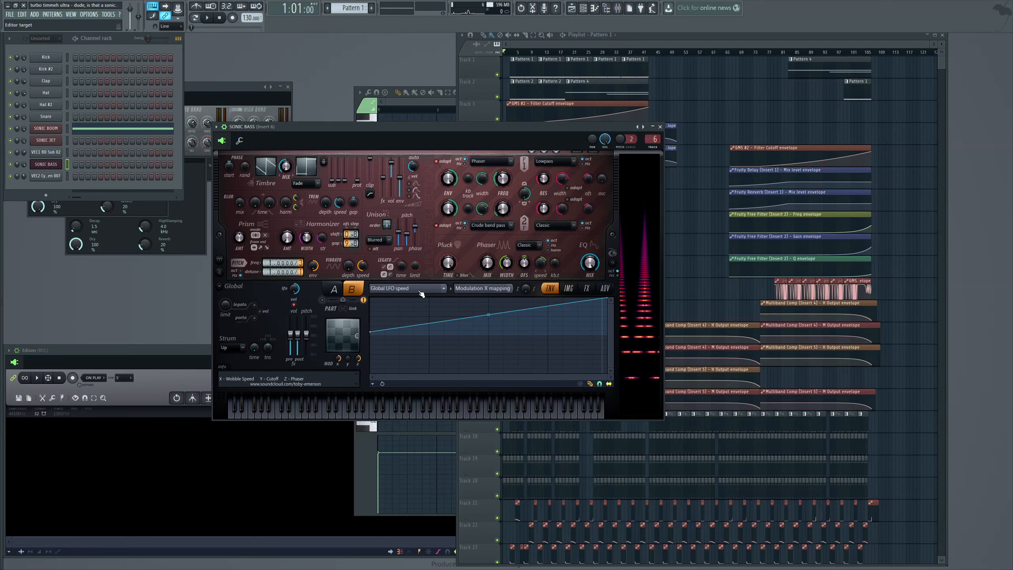
left_click(522, 451)
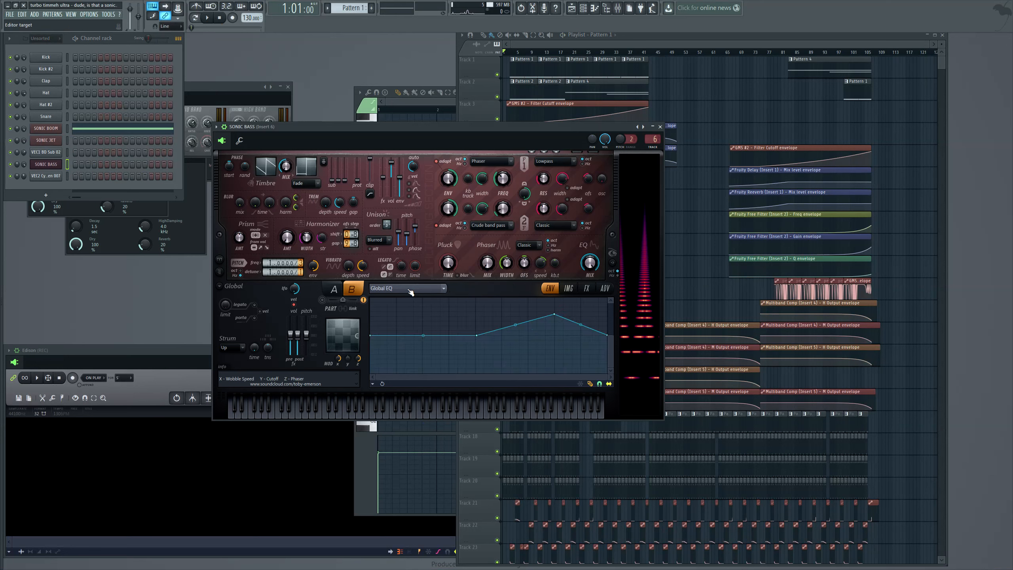
left_click(397, 337)
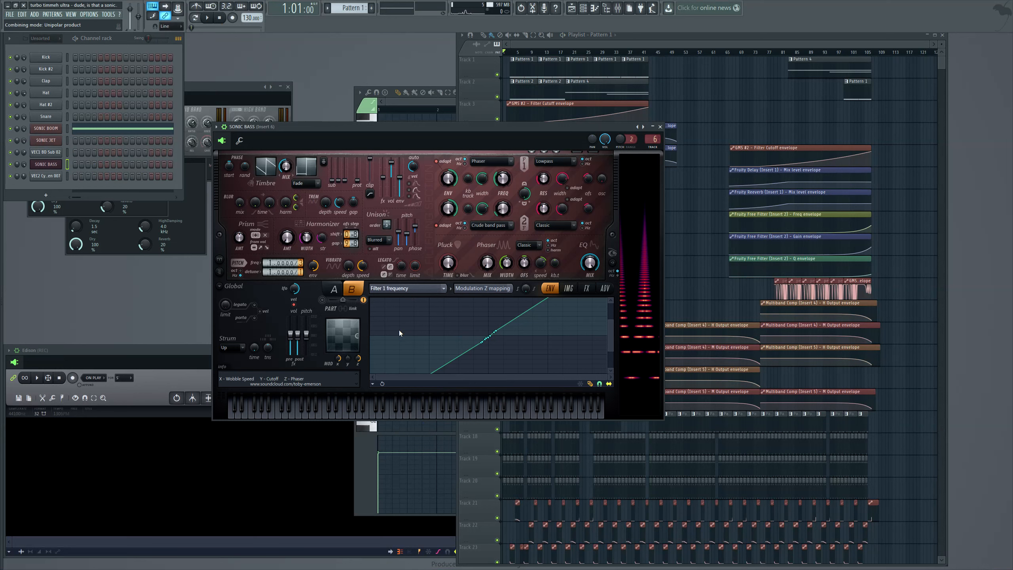
left_click(399, 341)
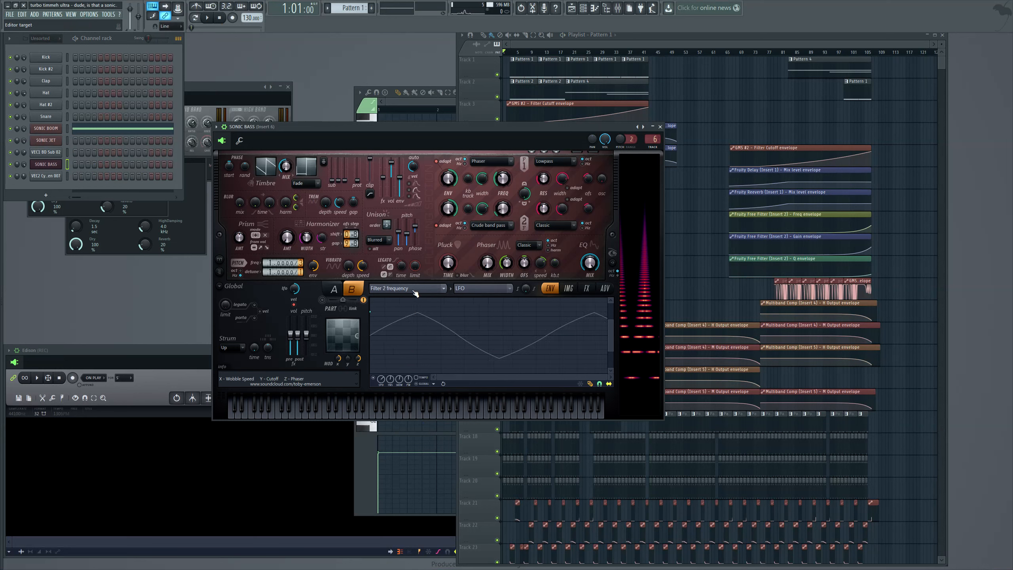
Audition SONIC BASS with C4 test notes and song playback, and inspect its image and effects pages
key("z")
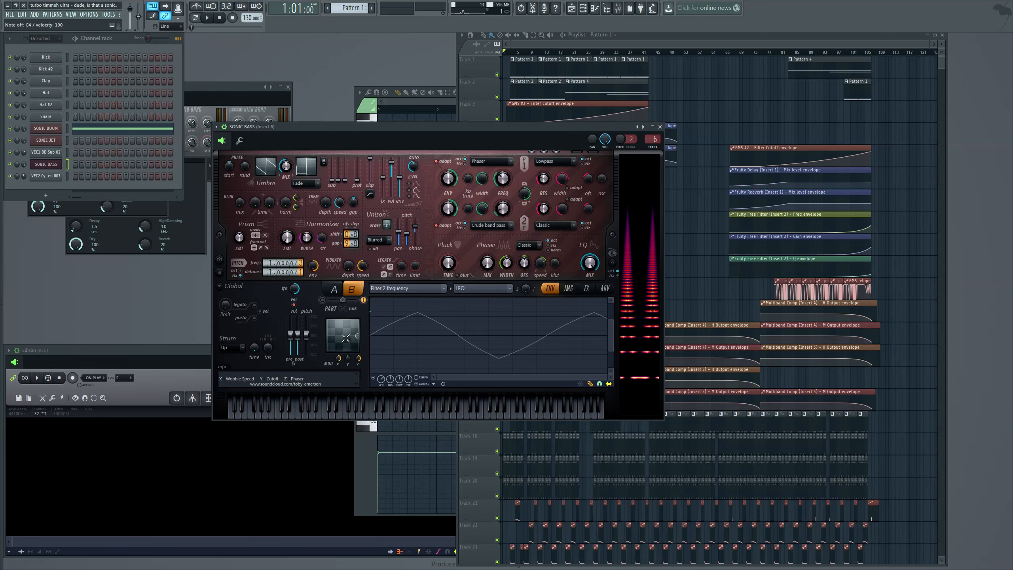
key("z")
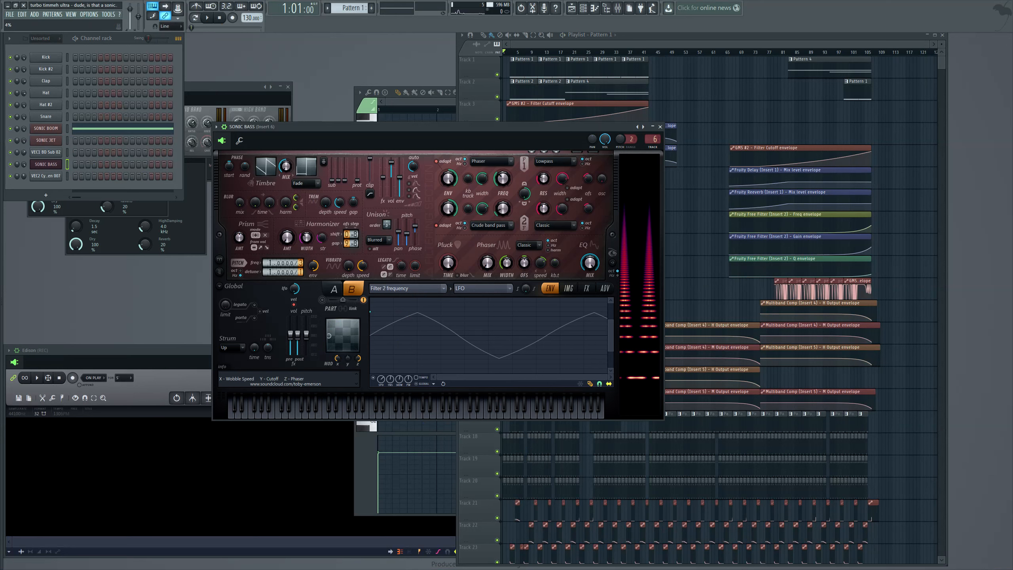
left_click(210, 18)
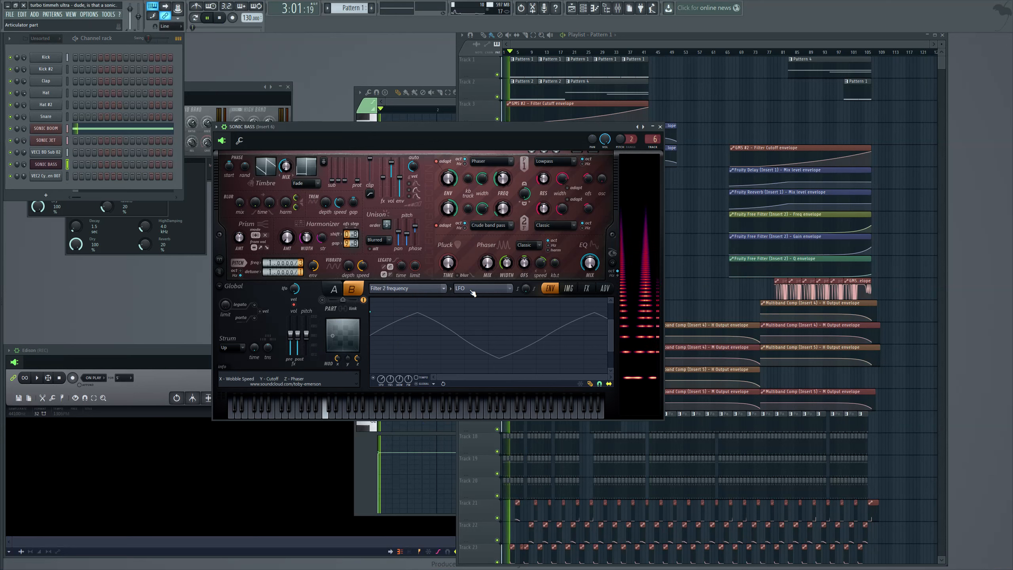
left_click(570, 291)
left_click(590, 291)
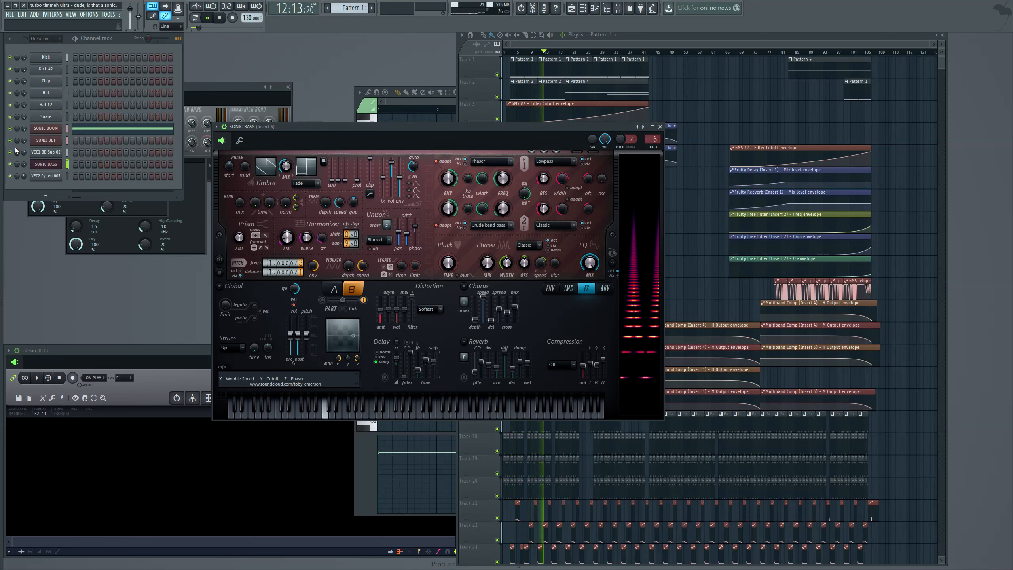
View the notes of the second Pattern 1 clip on Track 1 in the piano roll and return to the playlist
key("F5")
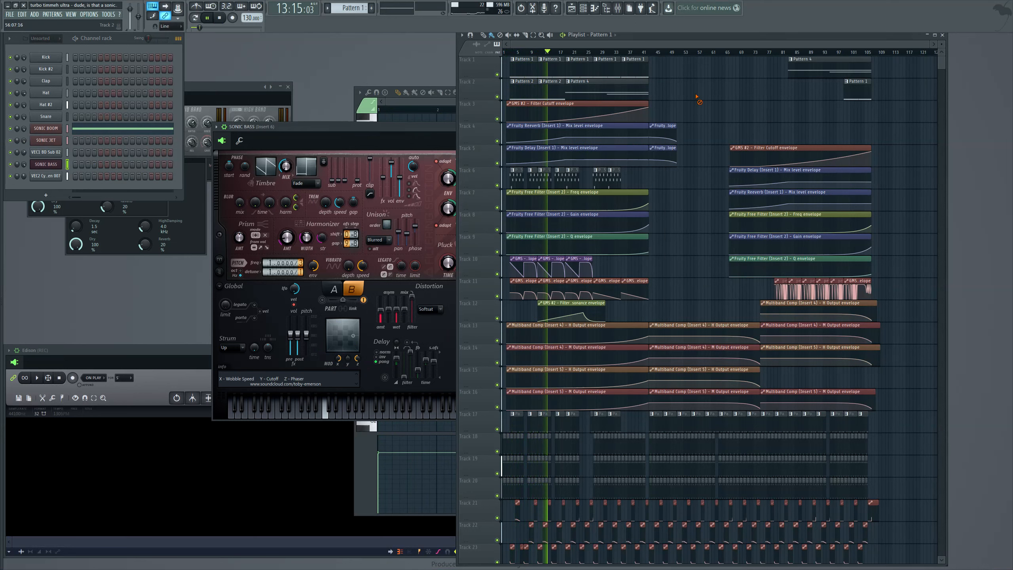
double_click(544, 66)
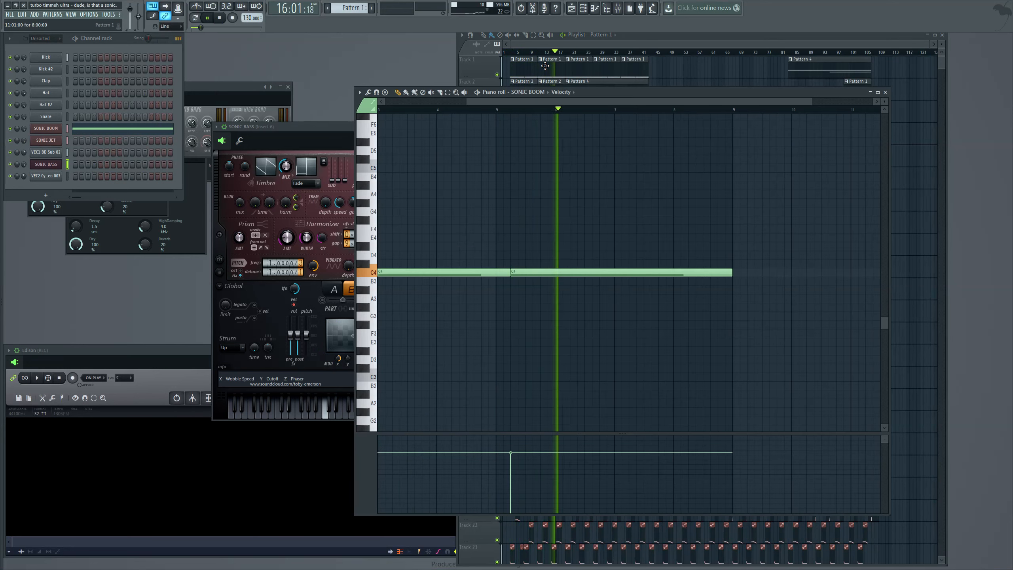
left_click(646, 37)
Start recording the playing audio in Edison and place the SONIC BASS window directly above it
left_click(185, 351)
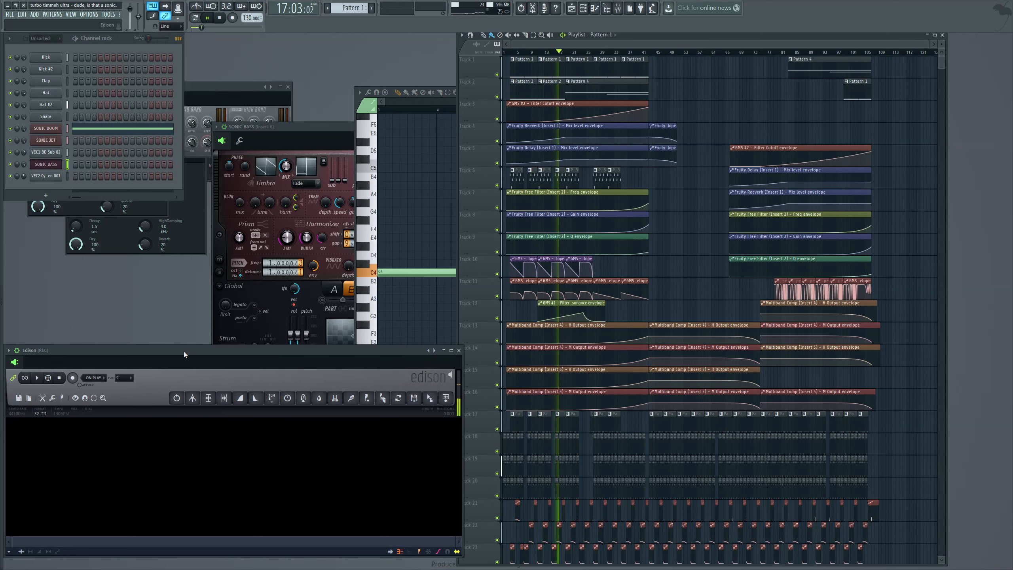
left_click(72, 377)
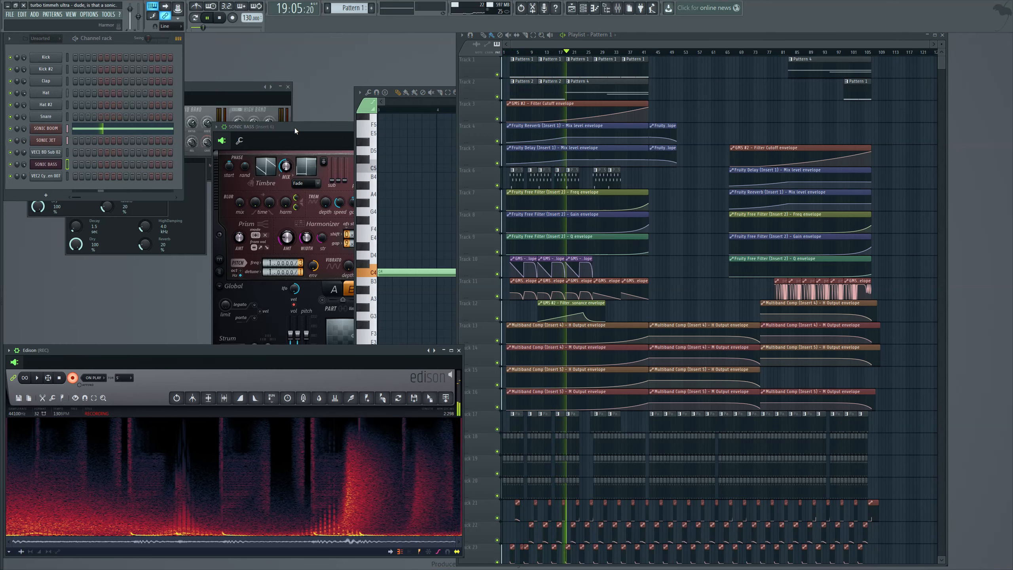
left_click_drag(294, 127, 90, 139)
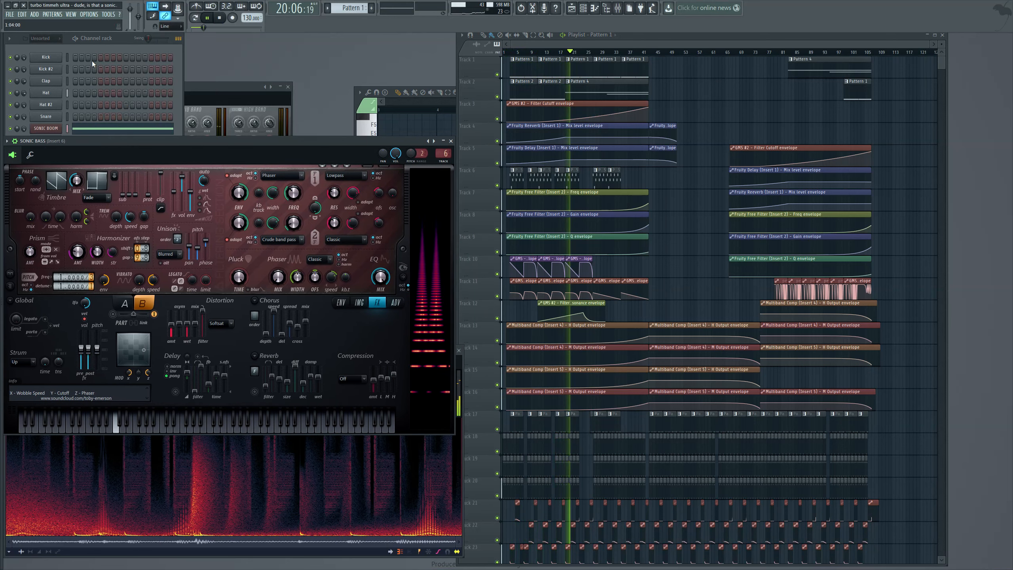
left_click_drag(163, 140, 164, 44)
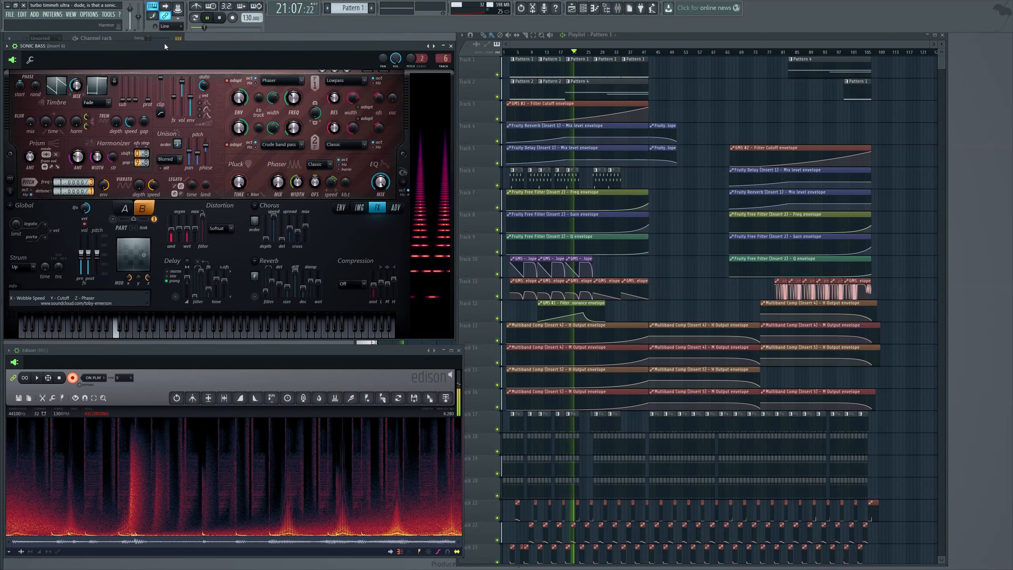
Examine the playlist's tracks down to Track 33 during playback, and stop the song
left_click(673, 225)
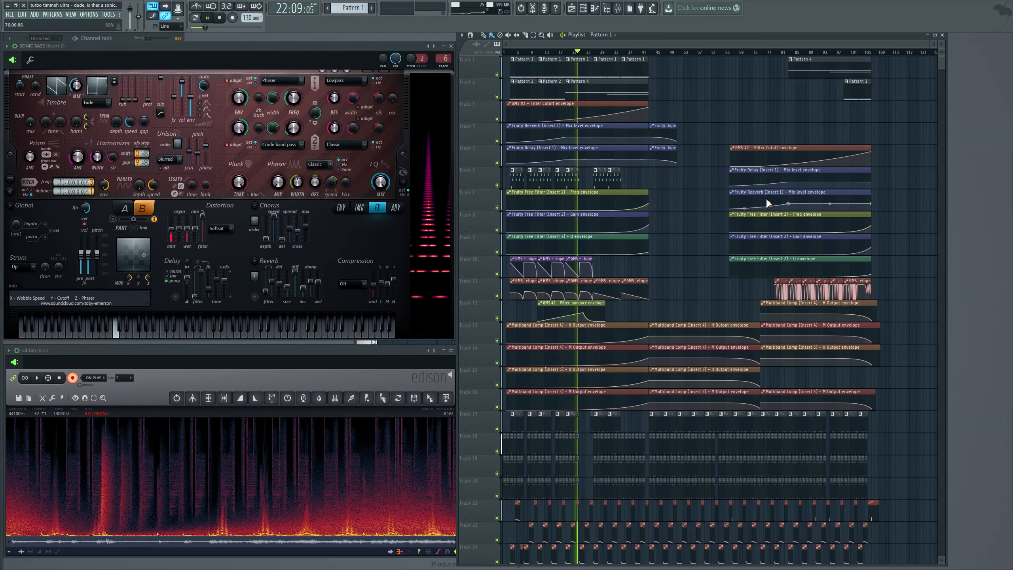
left_click_drag(943, 69, 948, 125)
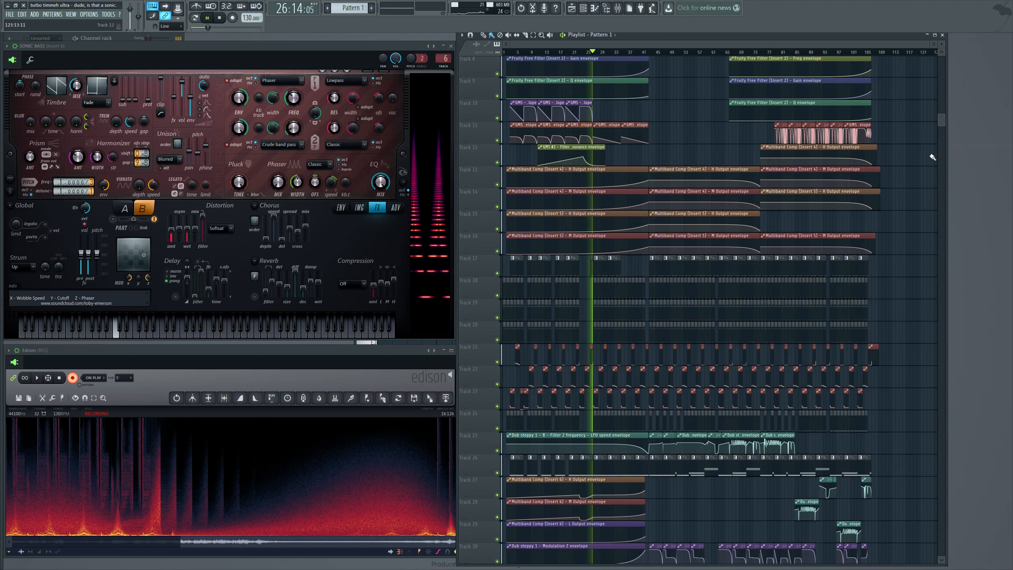
scroll(933, 155, "down", 3)
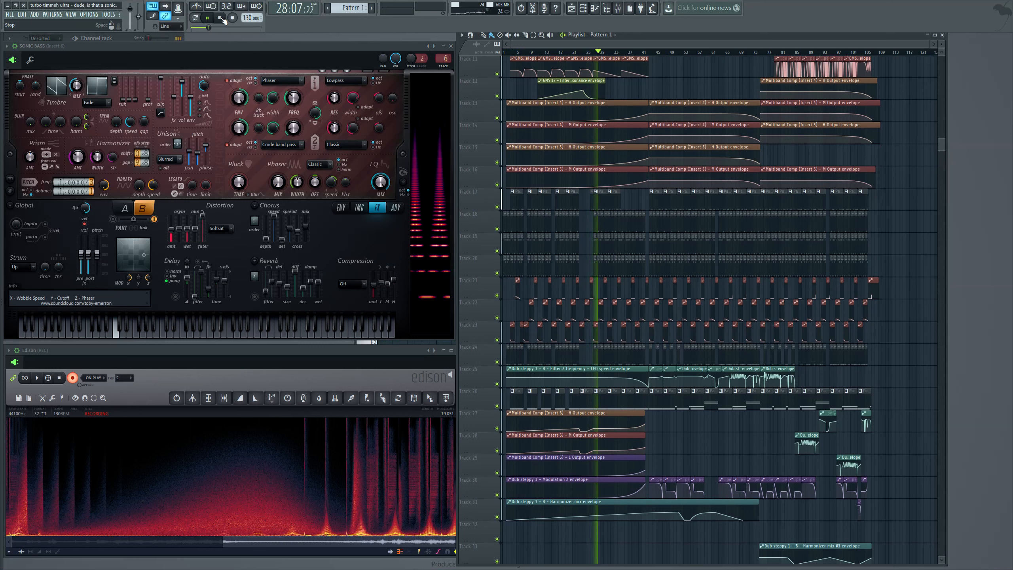
key("space")
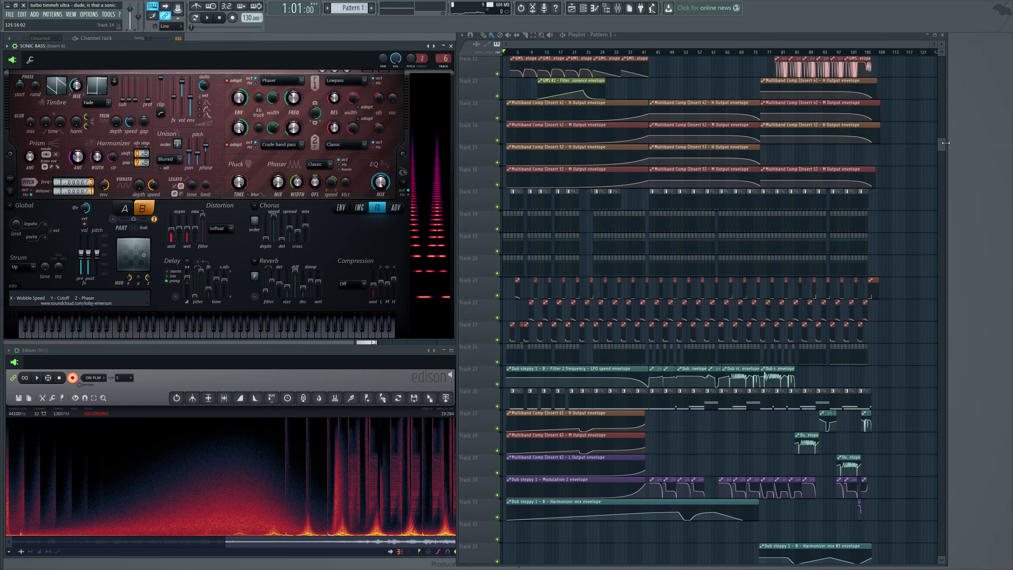
Return to the playlist's upper tracks and open the SONIC BOOM synth from the channel rack
scroll(946, 142, "up", 5)
key("F6")
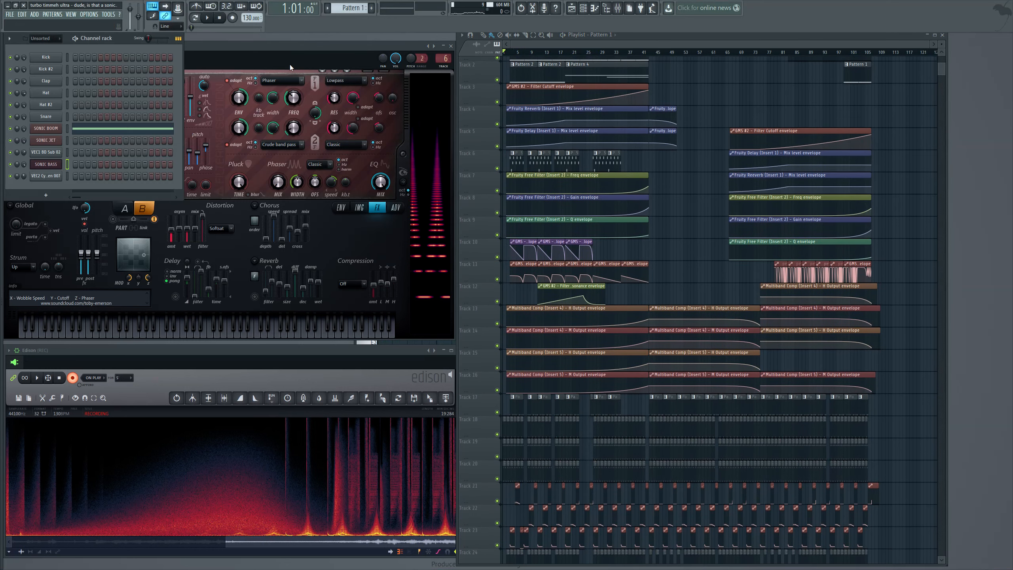
left_click(53, 131)
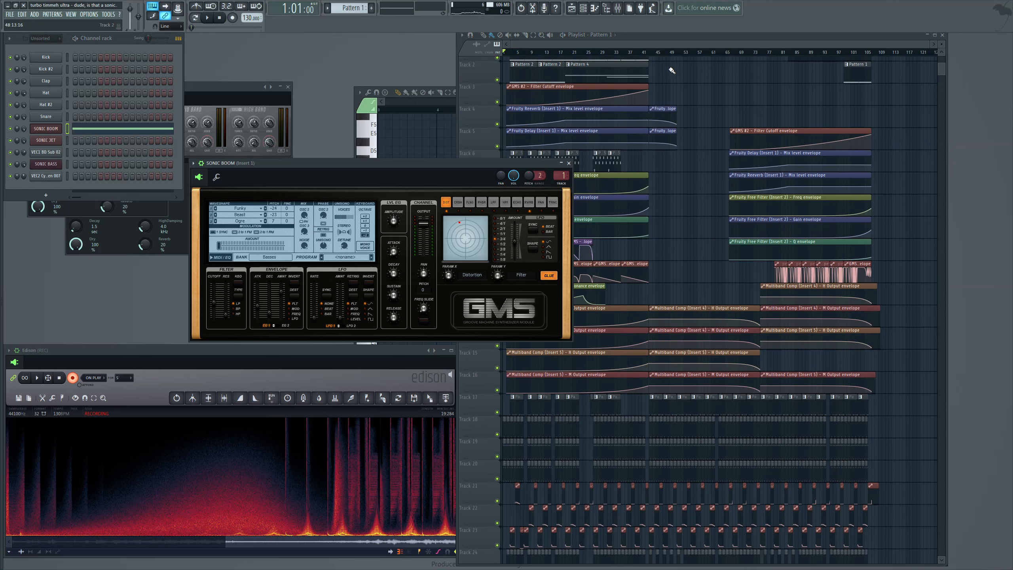
Examine the pattern and automation clips in the song's opening section and place the playback position in bar 18
right_click(684, 80)
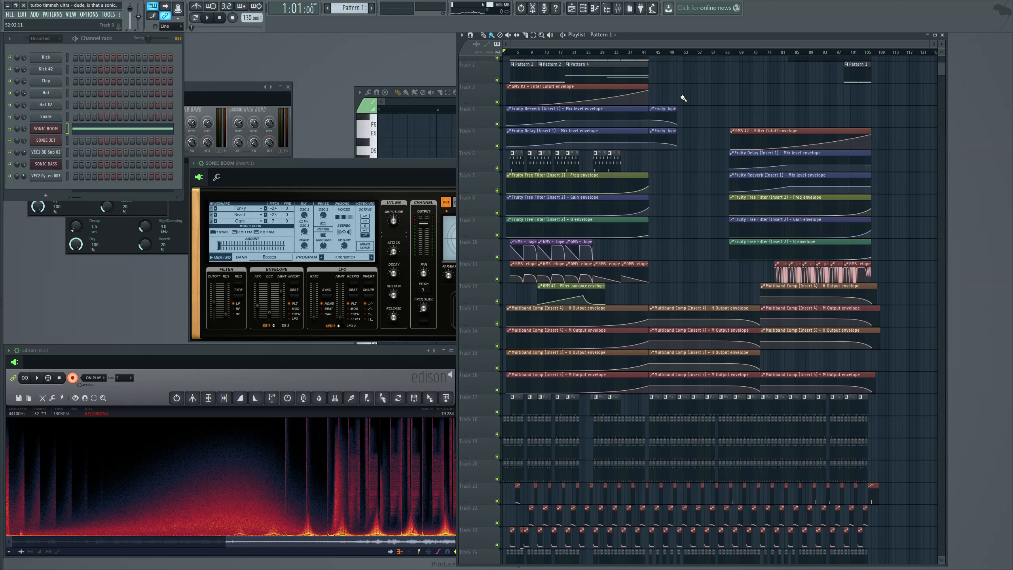
scroll(657, 167, "down", 2)
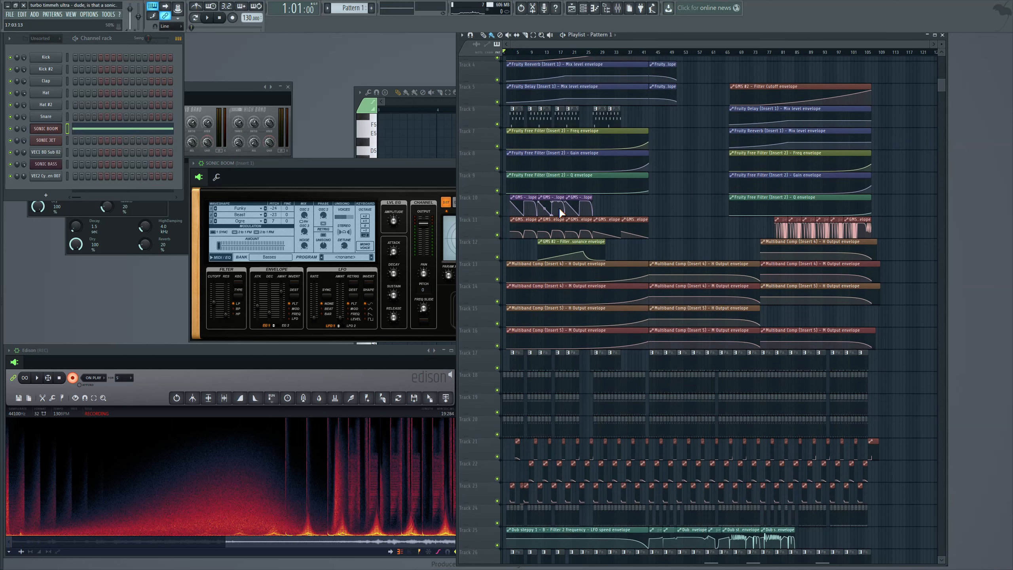
scroll(549, 210, "up", 5)
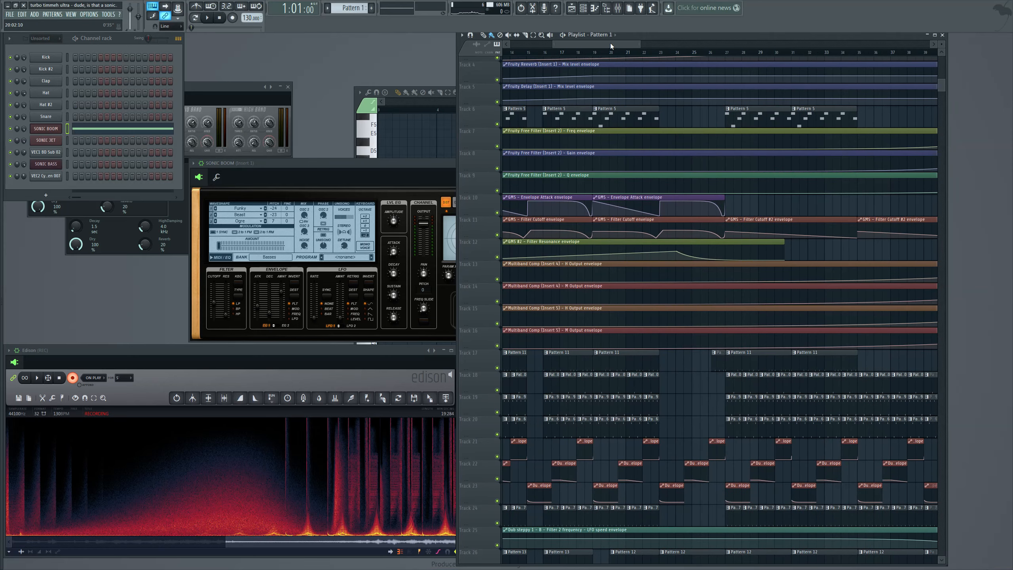
left_click_drag(610, 46, 568, 46)
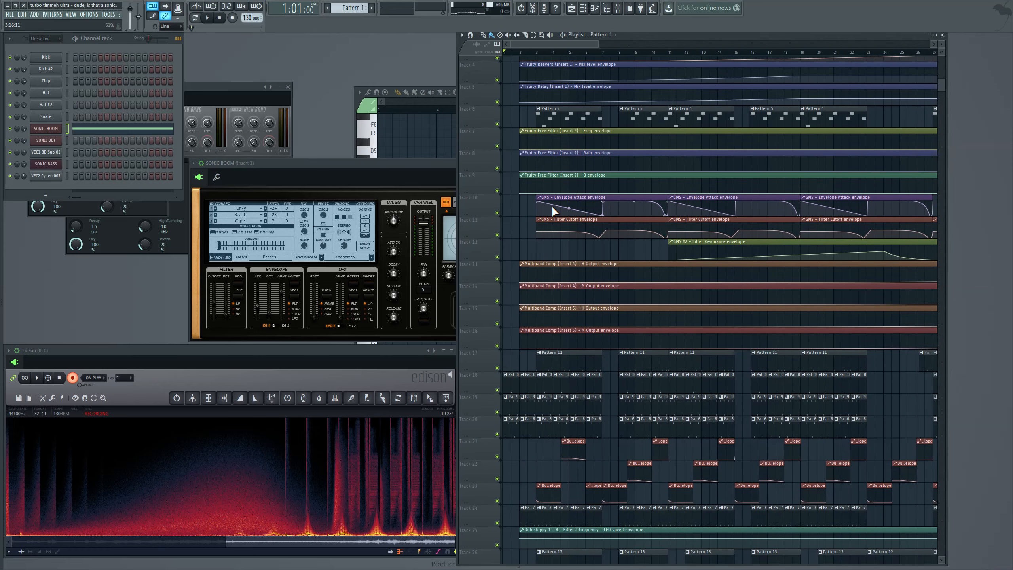
scroll(547, 249, "up", 3)
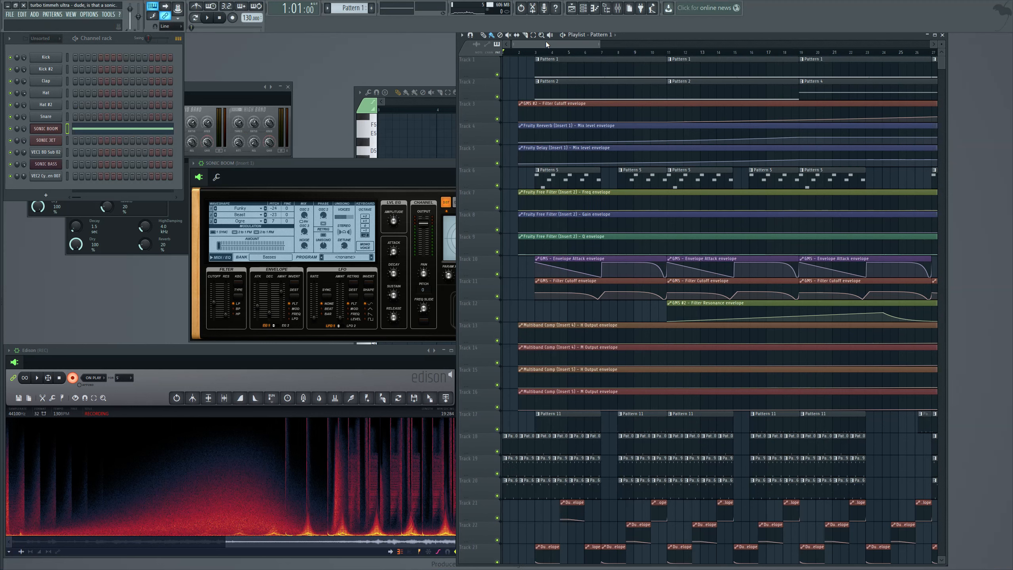
left_click_drag(546, 41, 593, 41)
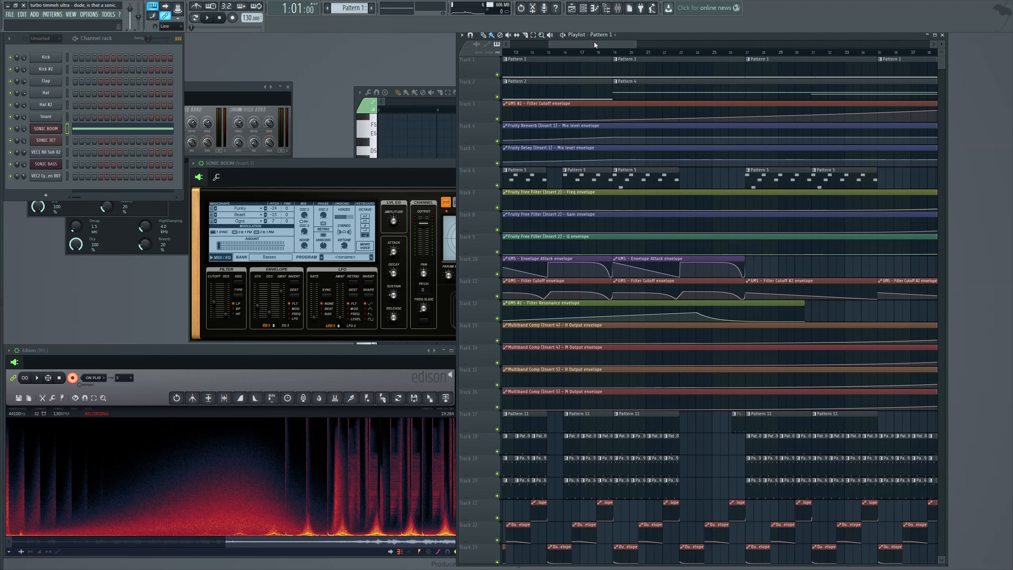
mouse_move(620, 44)
left_mouse_down()
mouse_move(579, 44)
mouse_move(773, 46)
mouse_move(622, 46)
left_mouse_up()
left_click(579, 55)
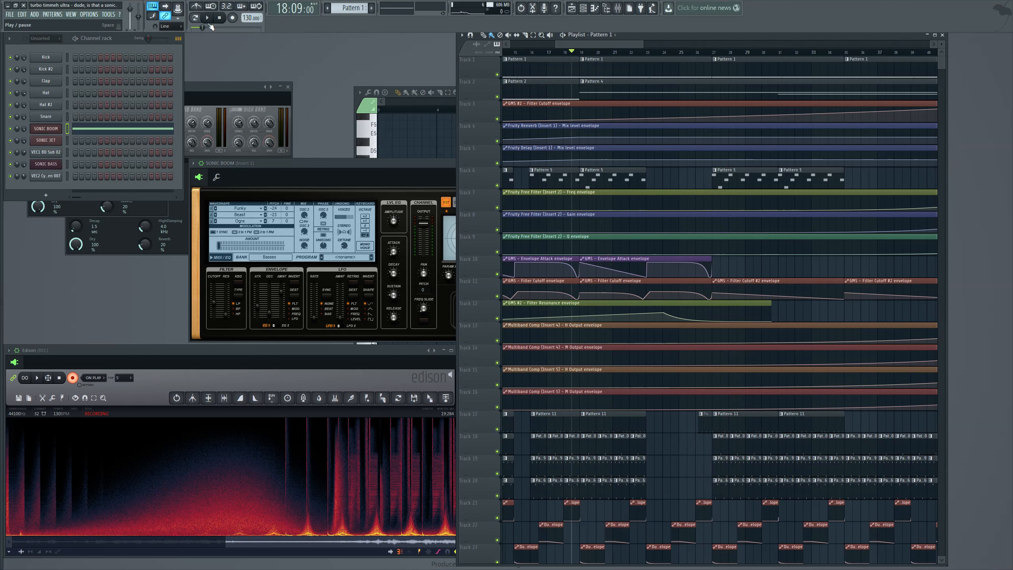
Examine the automation and pattern clips from about bar 39 to 86, including the Dub steppy envelopes on the lower tracks
left_click_drag(584, 42, 699, 48)
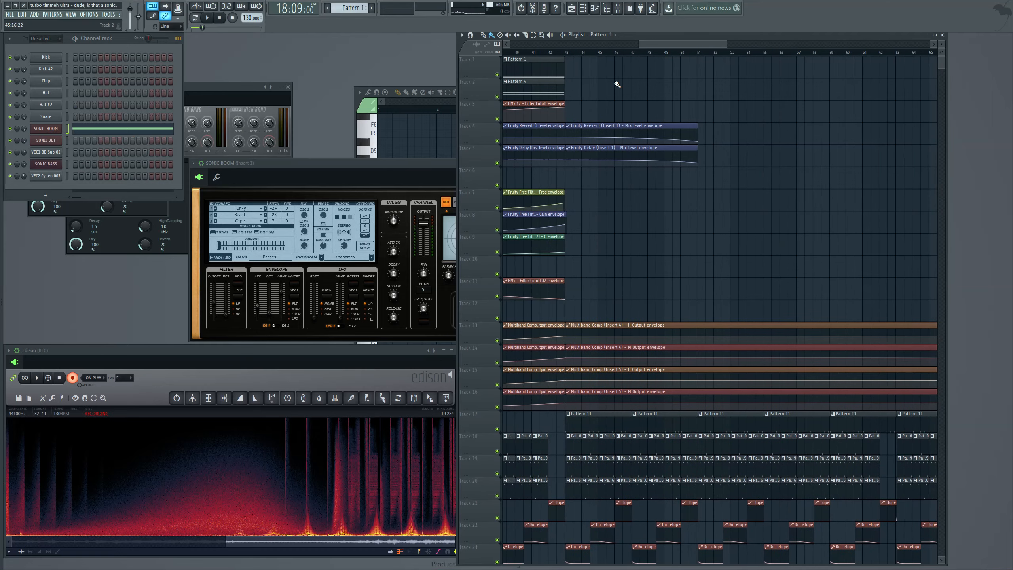
mouse_move(656, 47)
left_mouse_down()
mouse_move(602, 47)
mouse_move(653, 46)
left_mouse_up()
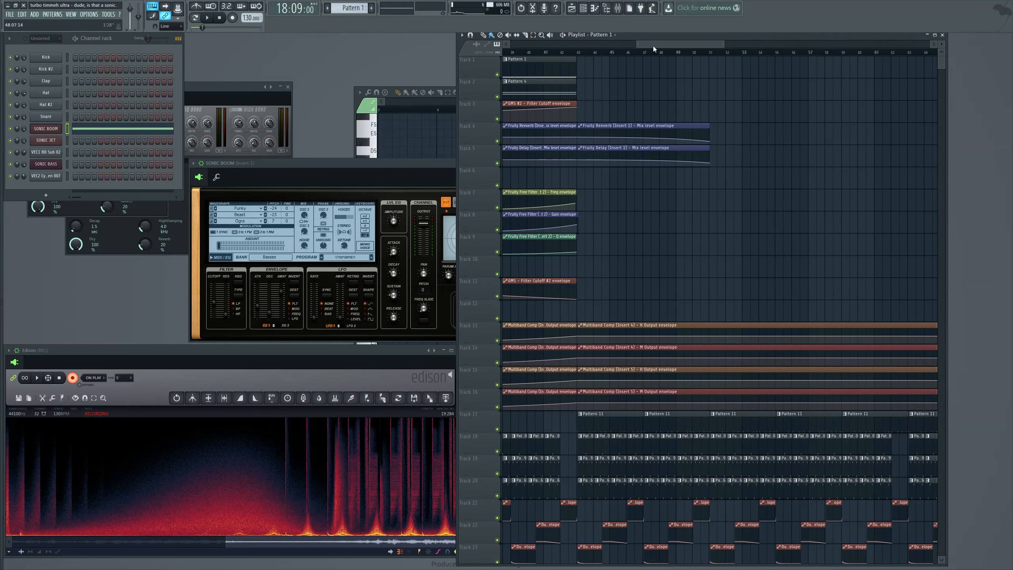
scroll(712, 158, "down", 3)
scroll(714, 159, "down", 8)
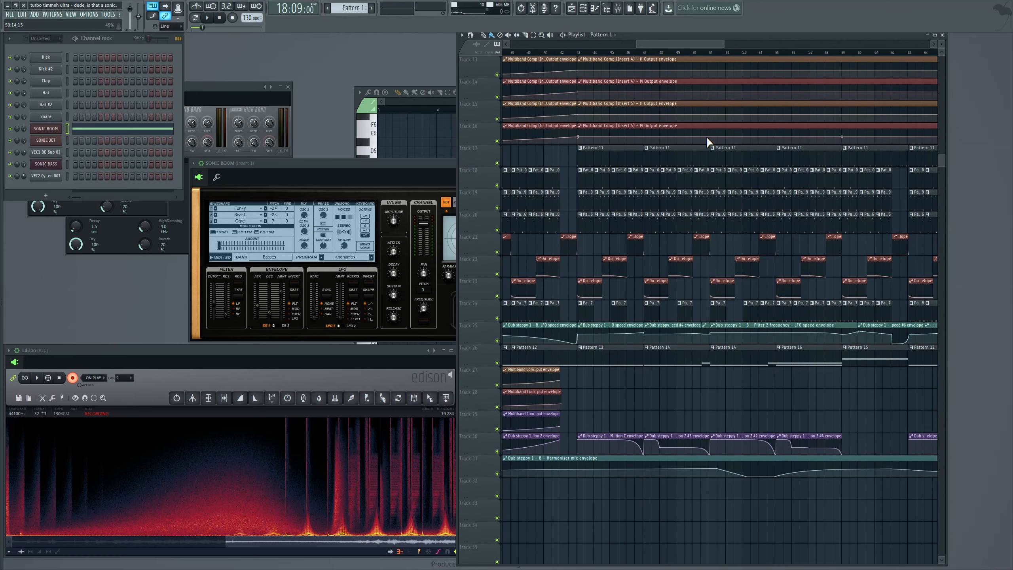
left_click_drag(650, 42, 736, 54)
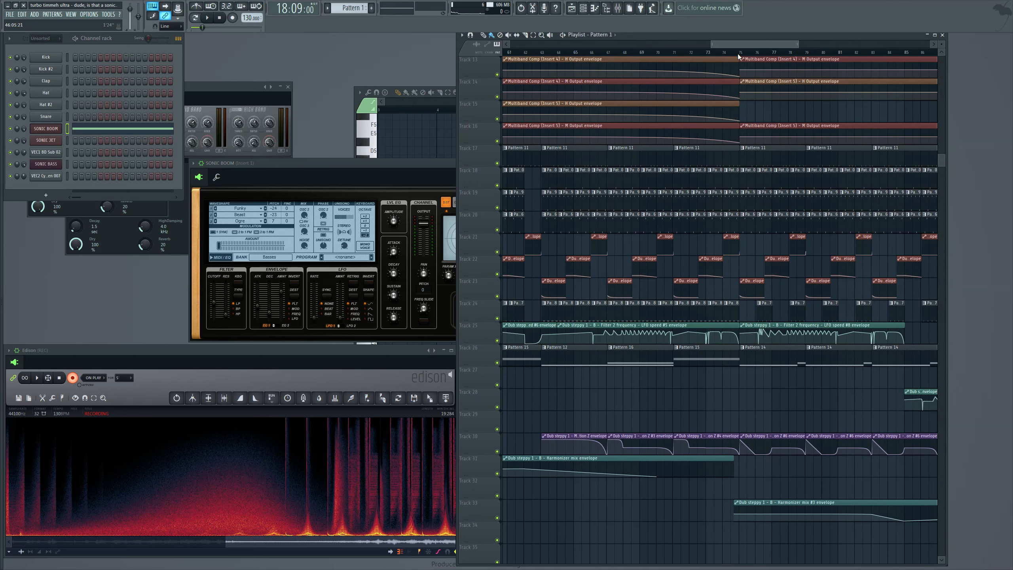
Open SONIC BASS, place its window below the channel rack, and show its insert in the mixer
left_click(52, 164)
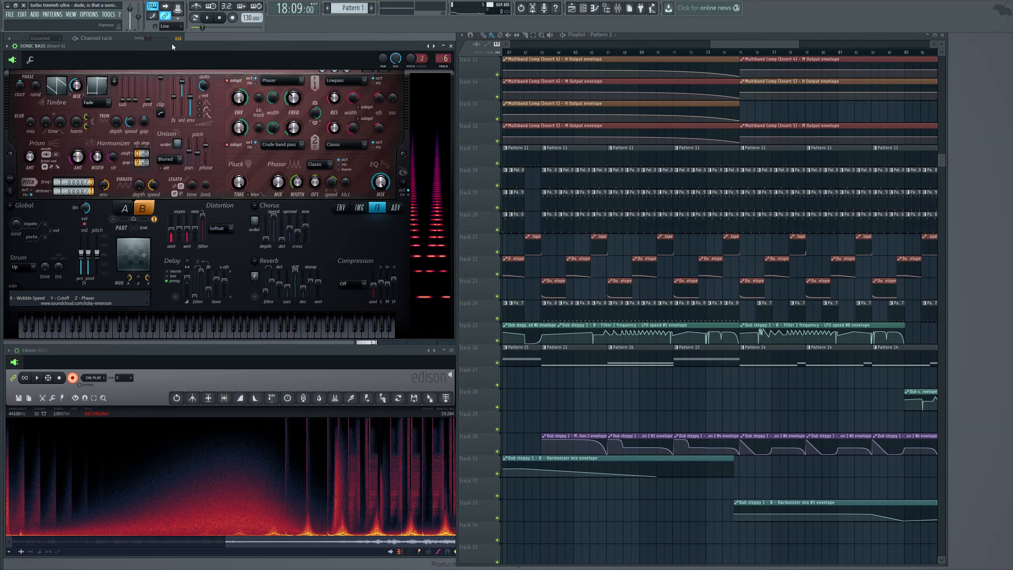
left_click_drag(174, 45, 176, 200)
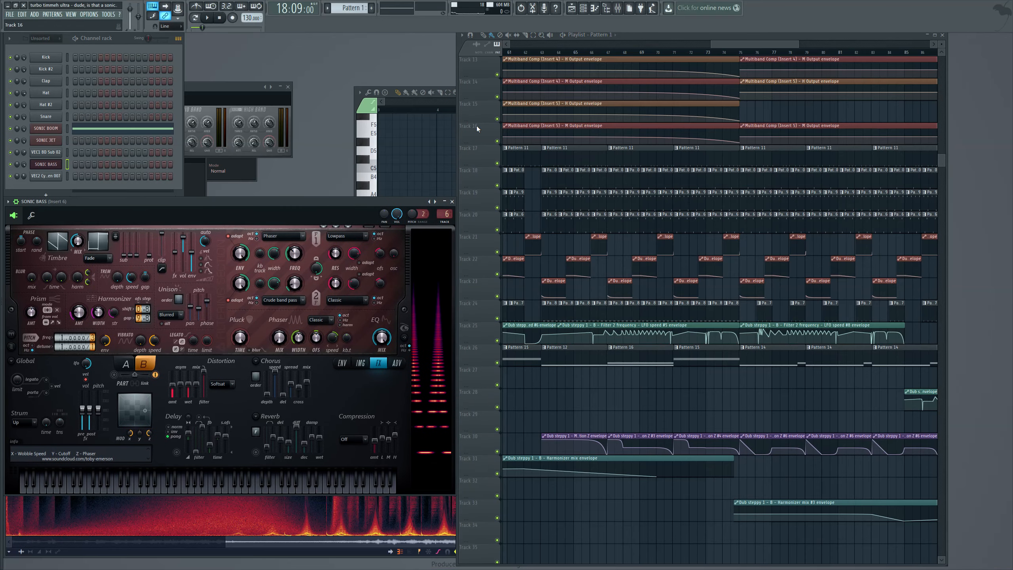
left_click(617, 8)
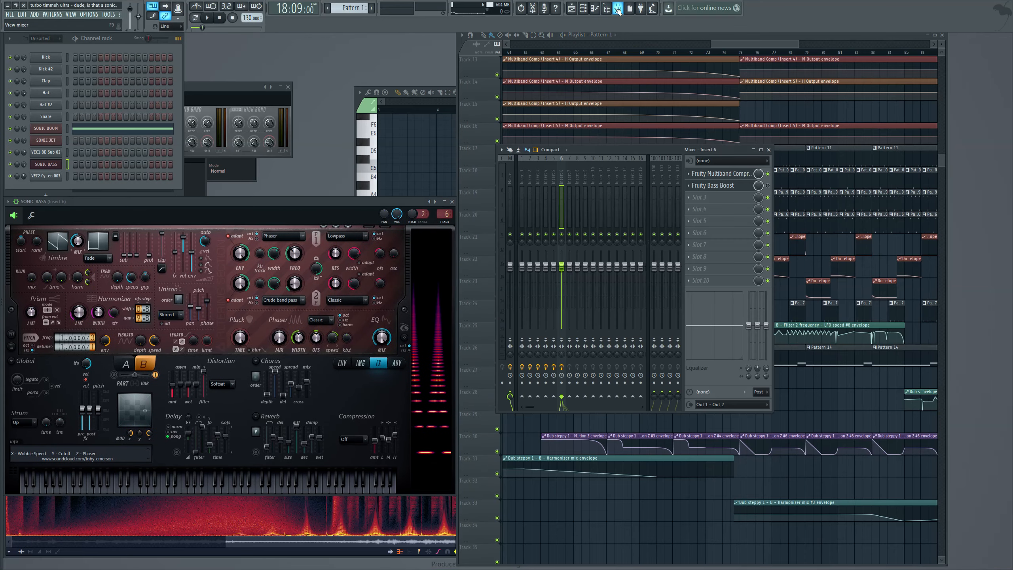
Open Insert 6's Fruity Multiband Compressor and move the SONIC BASS window up just below it
left_click(719, 178)
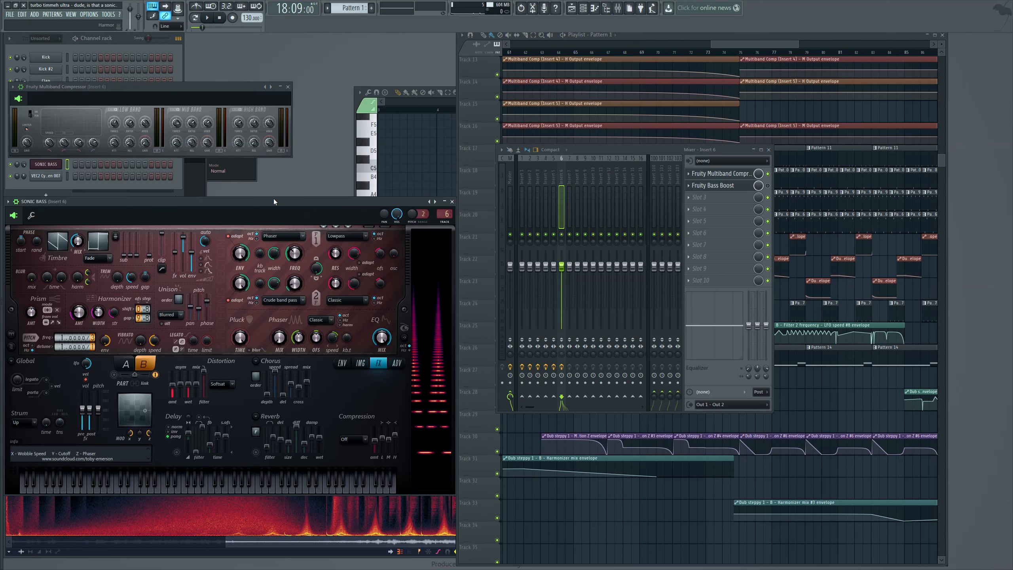
left_click_drag(276, 201, 279, 171)
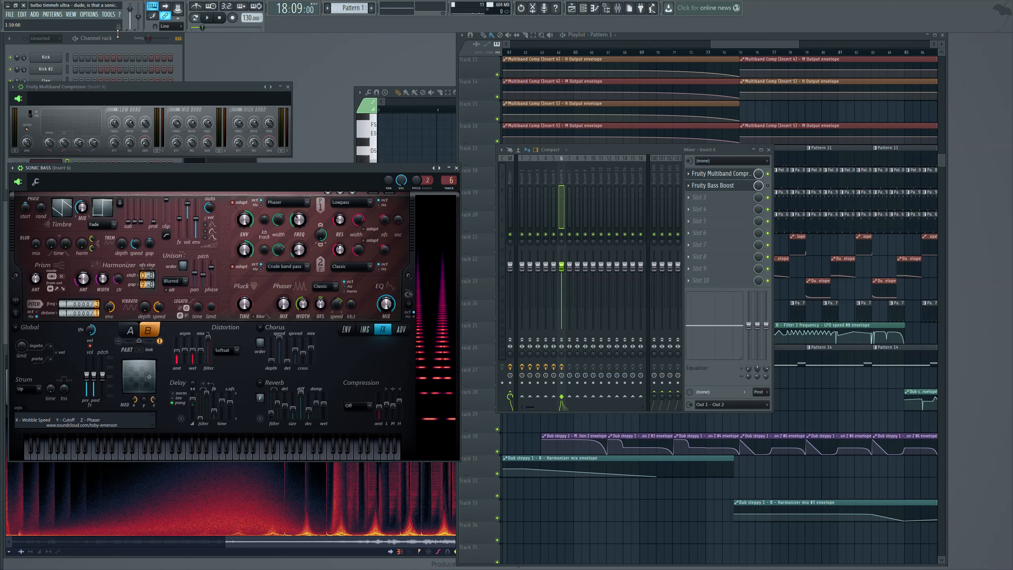
left_click(127, 44)
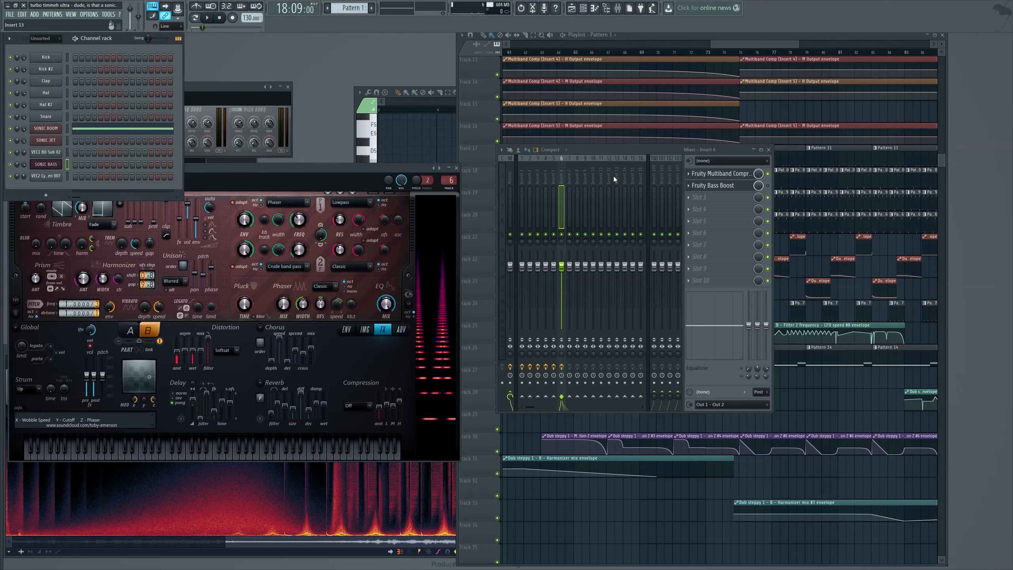
Remove Fruity Bass Boost from the second effect slot of Insert 6
left_click(688, 186)
mouse_move(777, 210)
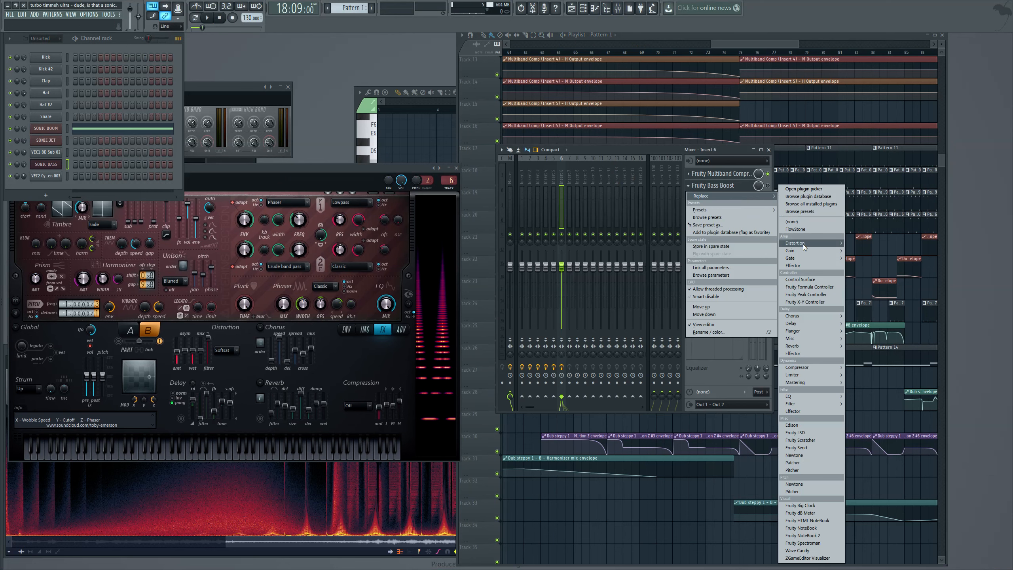
left_click(803, 222)
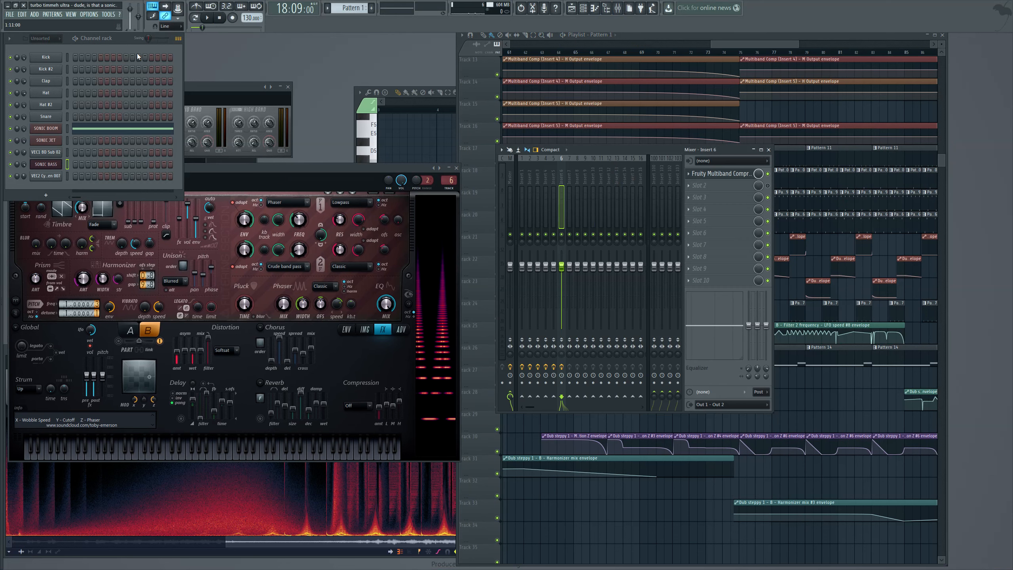
Examine the playlist from about bar 37 to 63, highlighting the drum pattern clips near bar 47 and the Pattern 12 clip at bar 43
left_click_drag(718, 43, 659, 46)
left_click_drag(705, 125, 738, 219)
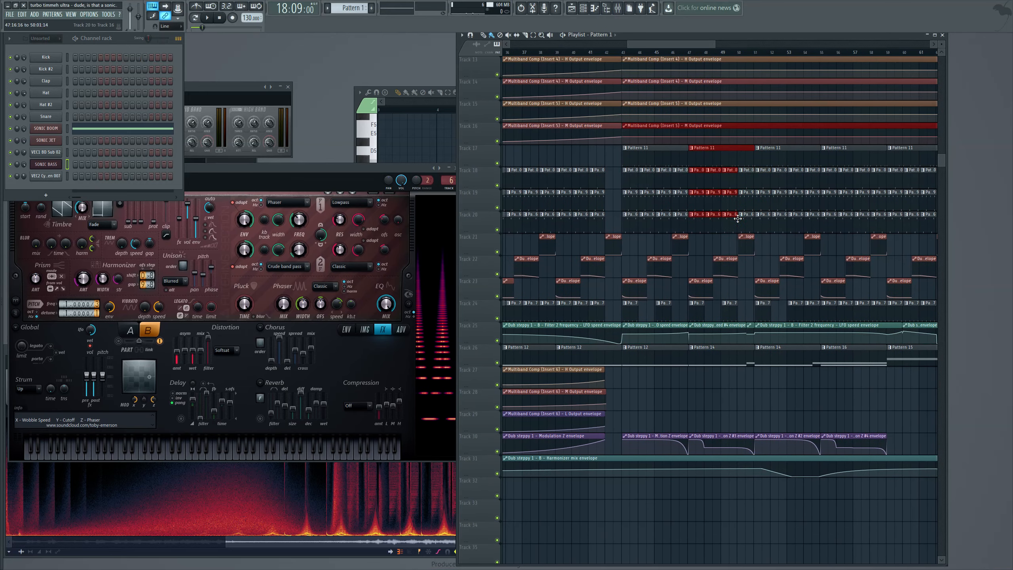
left_click(785, 250)
scroll(757, 268, "down", 3)
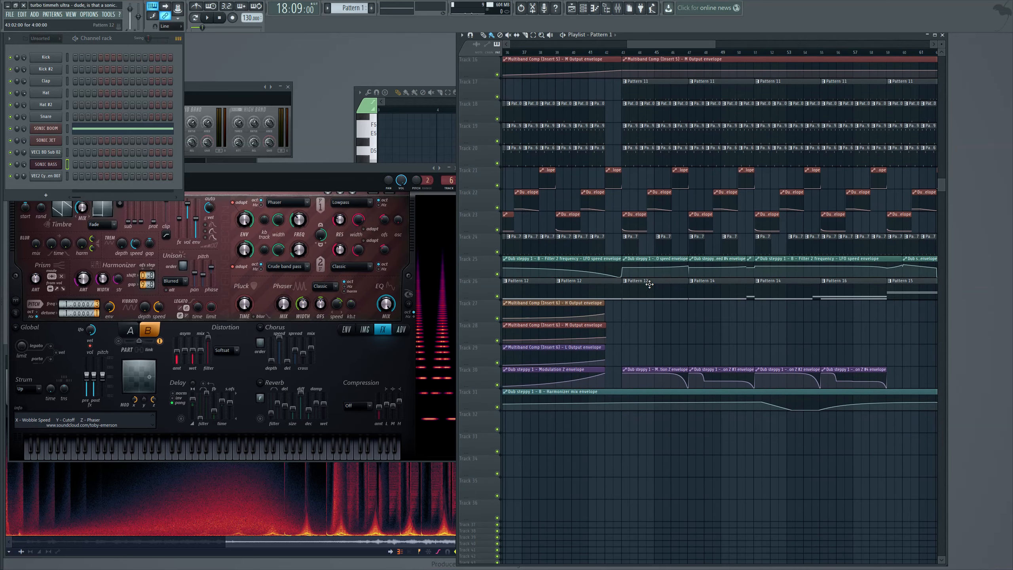
left_click(649, 284)
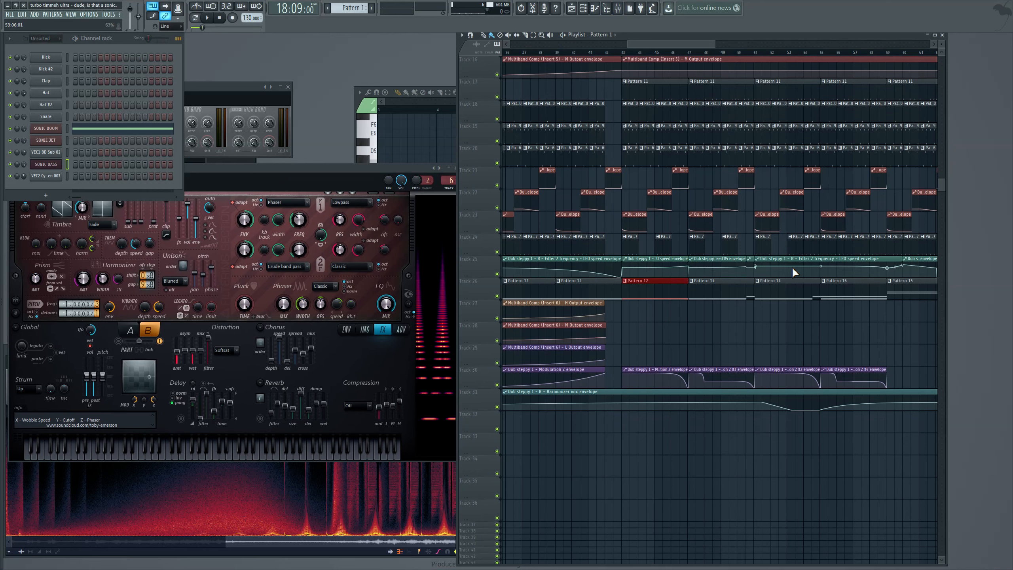
Examine the Filter 2 frequency LFO speed envelopes between about bars 43 and 79, highlighting those around bars 59 to 74
left_click_drag(674, 42, 698, 42)
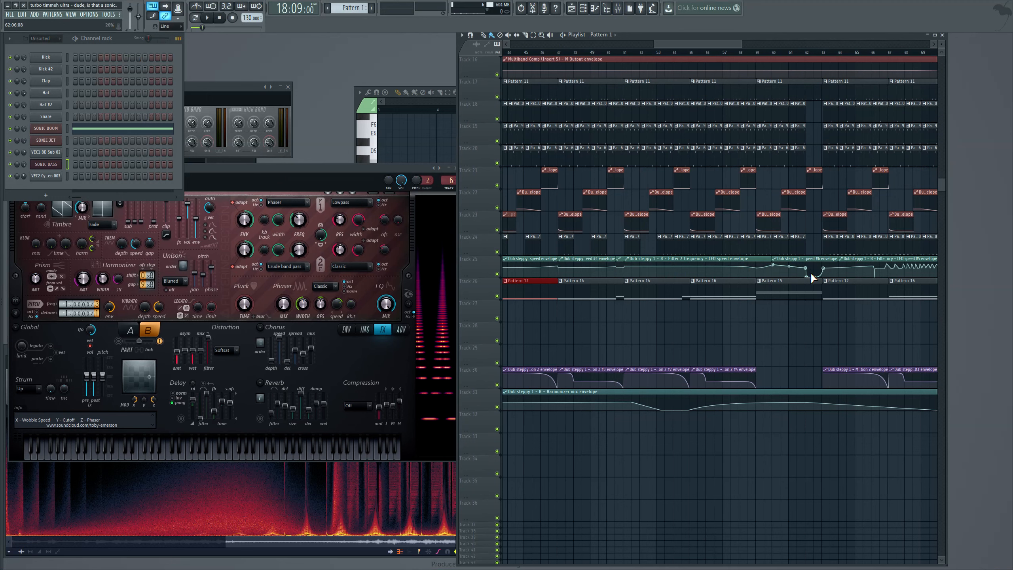
left_click_drag(708, 44, 719, 44)
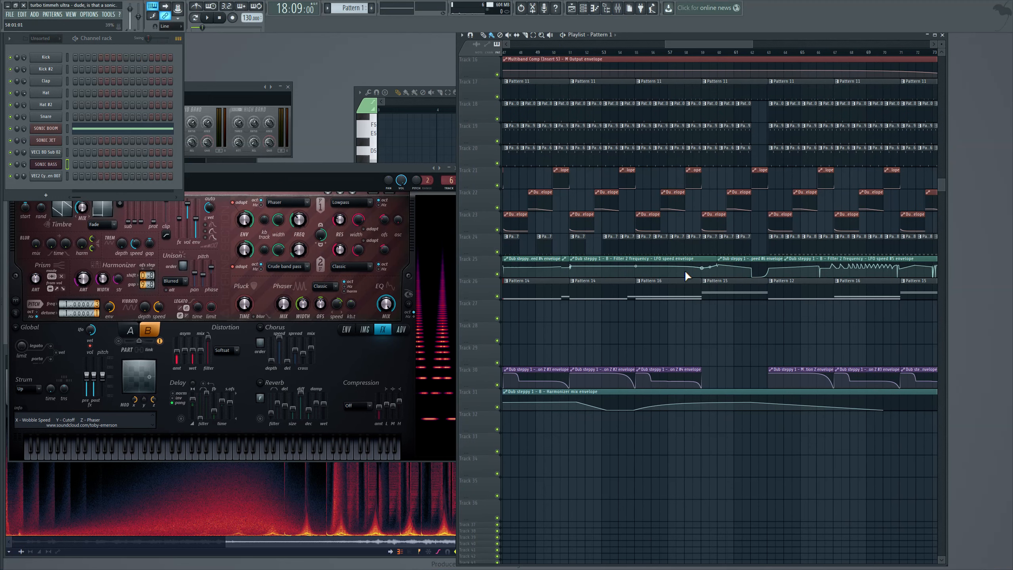
left_click_drag(710, 43, 727, 44)
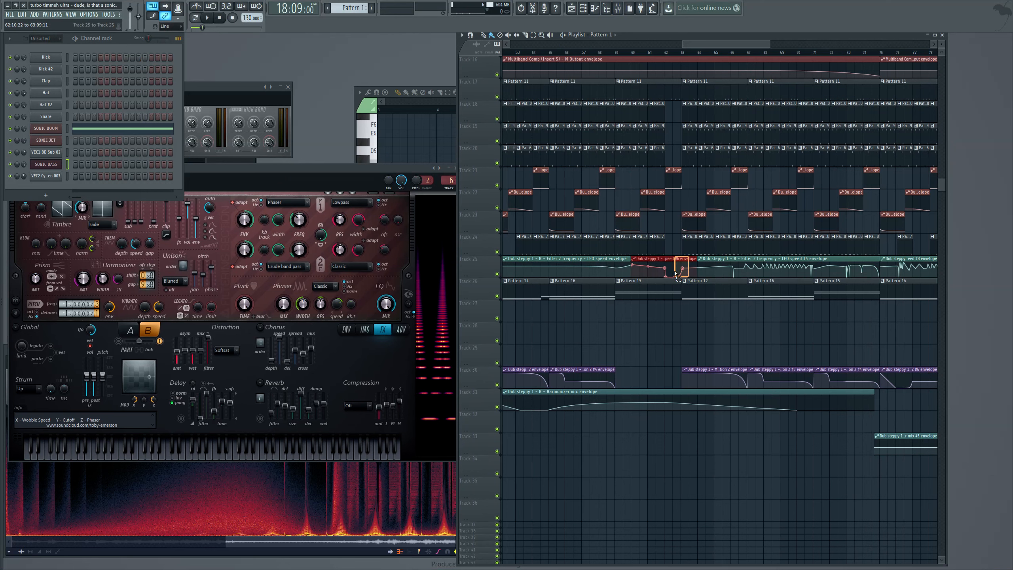
left_click_drag(675, 273, 712, 321)
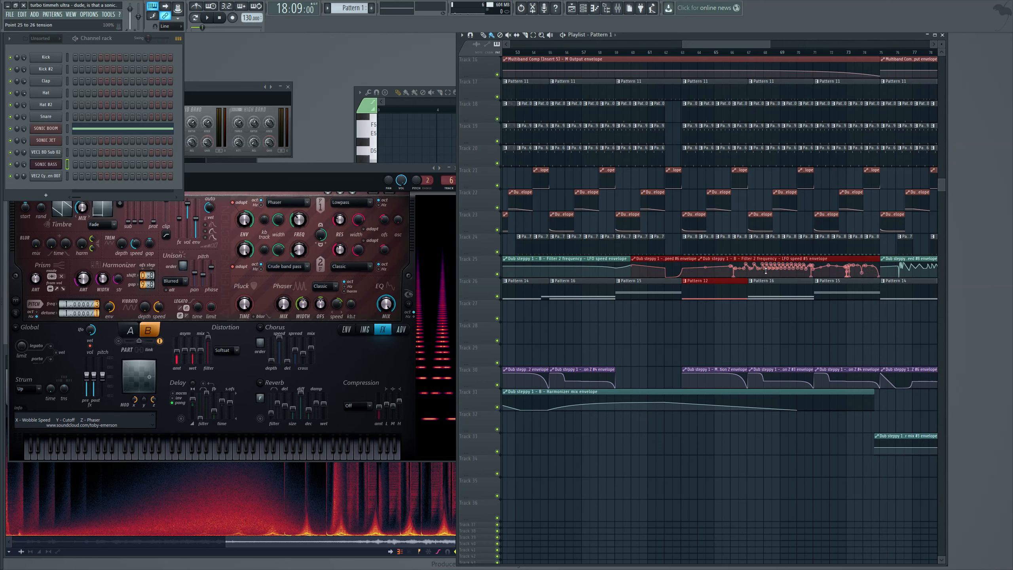
left_click(783, 314)
right_click(781, 312)
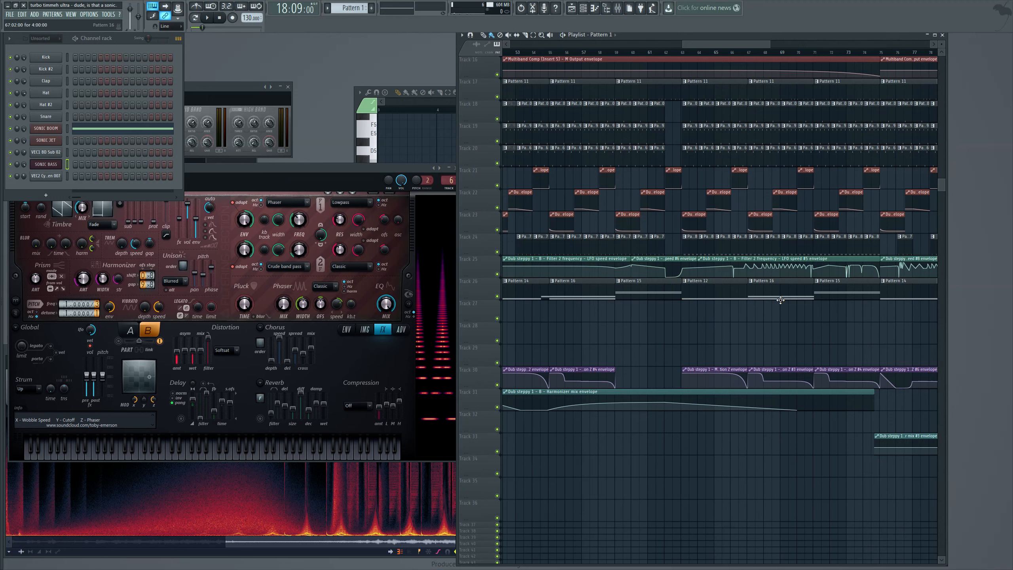
Compare the LFO speed and Modulation Z envelopes up to about bar 89 with those around bars 41 to 63
left_click_drag(738, 44, 758, 47)
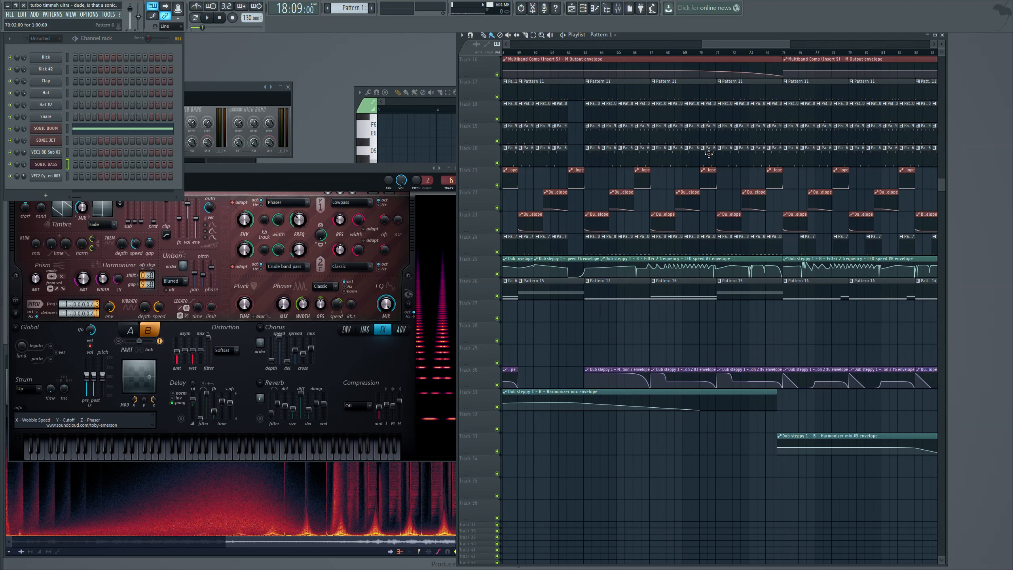
mouse_move(756, 45)
left_mouse_down()
mouse_move(776, 46)
mouse_move(749, 47)
left_mouse_up()
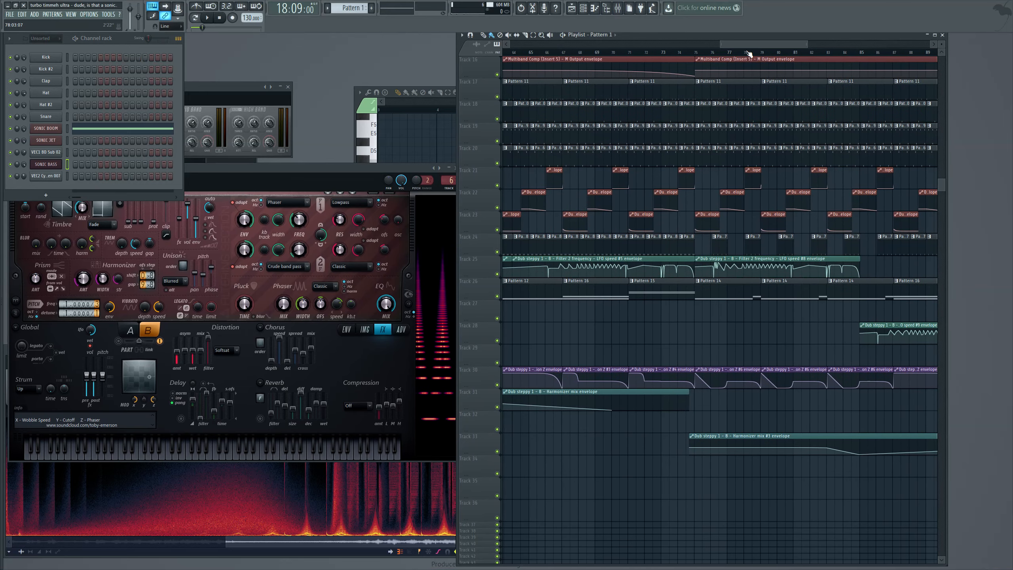
mouse_move(588, 269)
left_click_drag(762, 45, 685, 57)
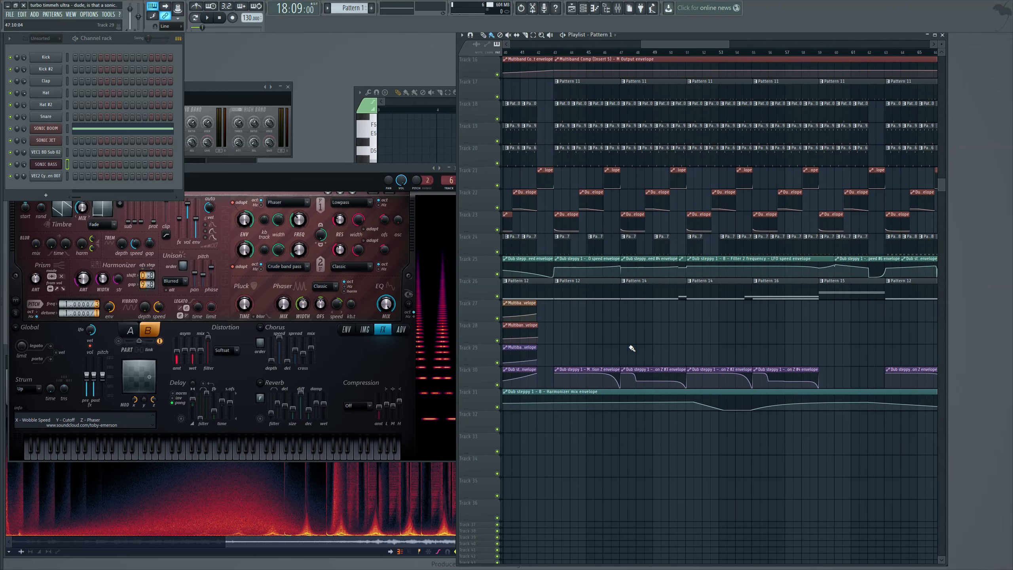
Inspect the Unison order envelopes close up around bars 49, 102 and 25
scroll(635, 354, "up", 4)
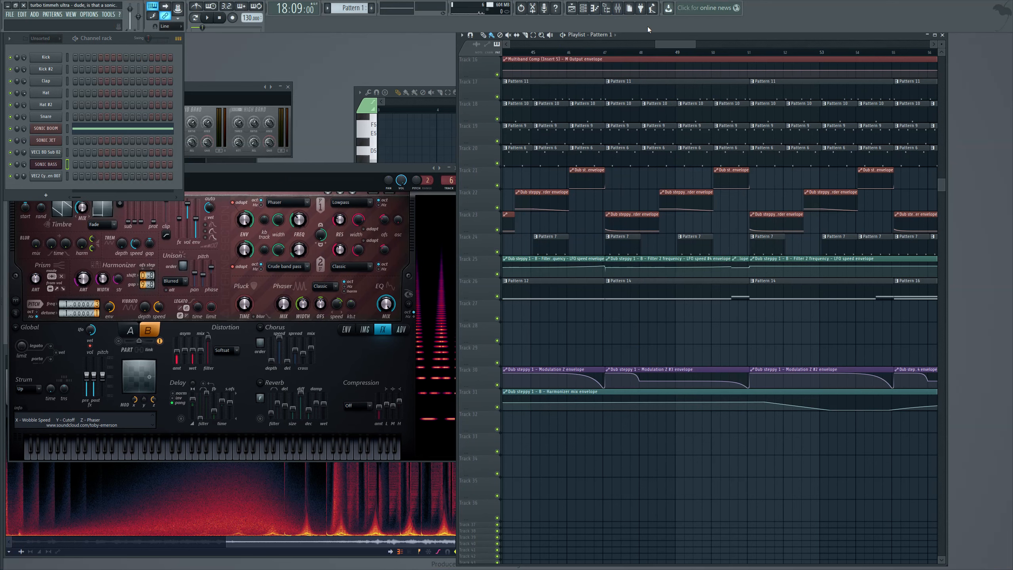
left_click_drag(669, 42, 842, 42)
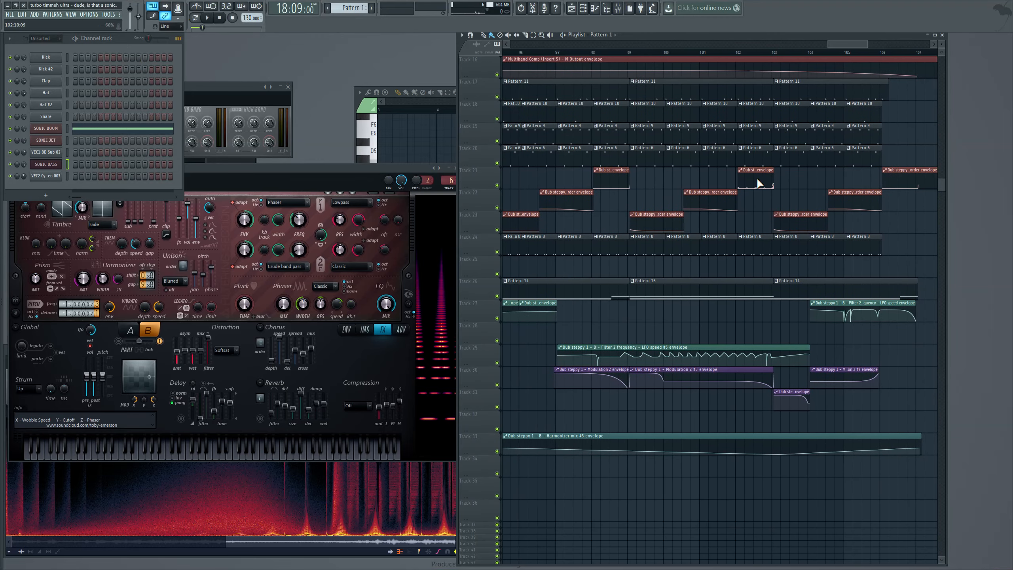
scroll(759, 203, "up", 3)
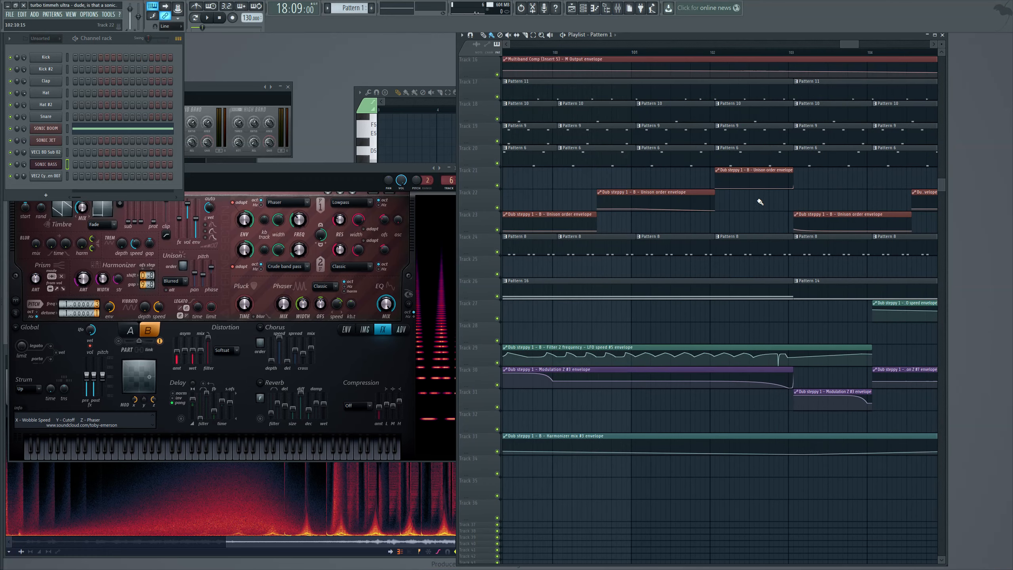
left_click_drag(841, 43, 604, 52)
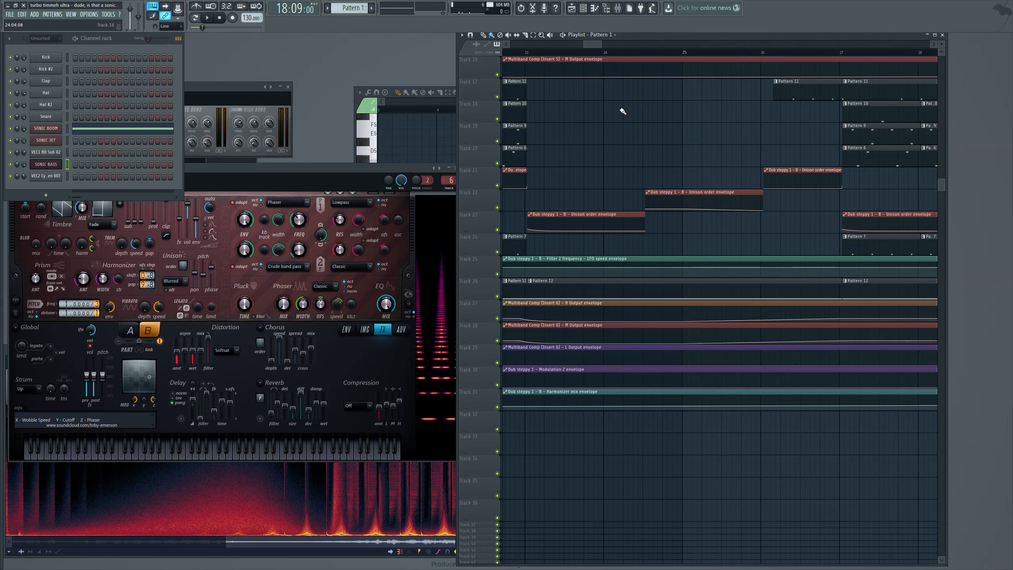
Show the whole song in the playlist and play it from bar 15
scroll(599, 129, "down", 8)
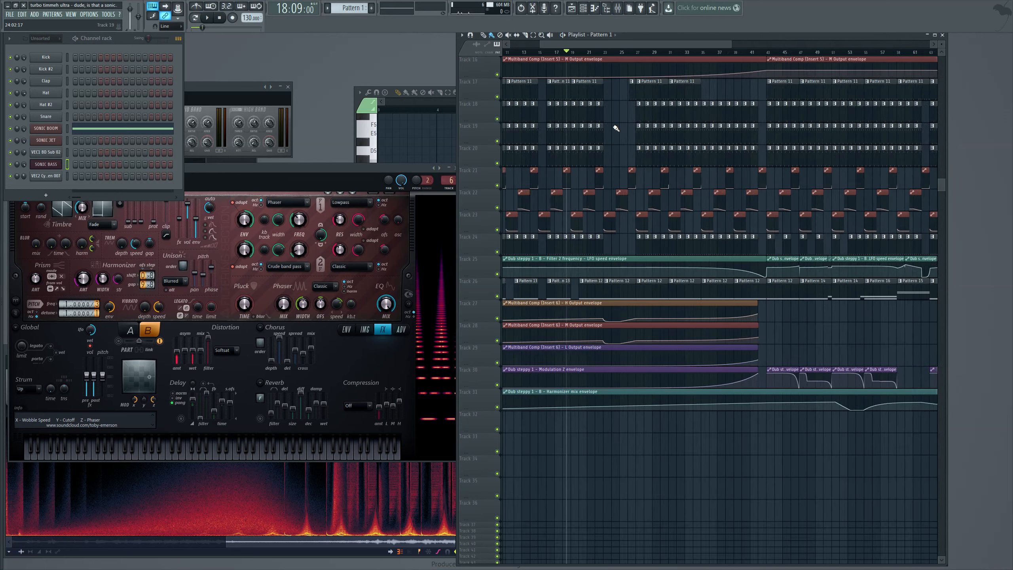
left_click(508, 53)
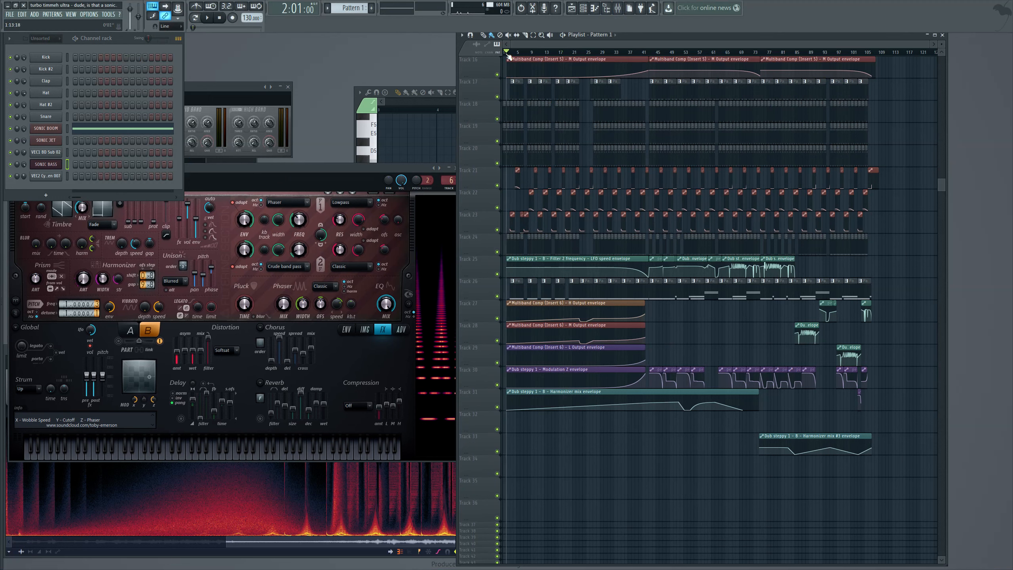
left_click(557, 53)
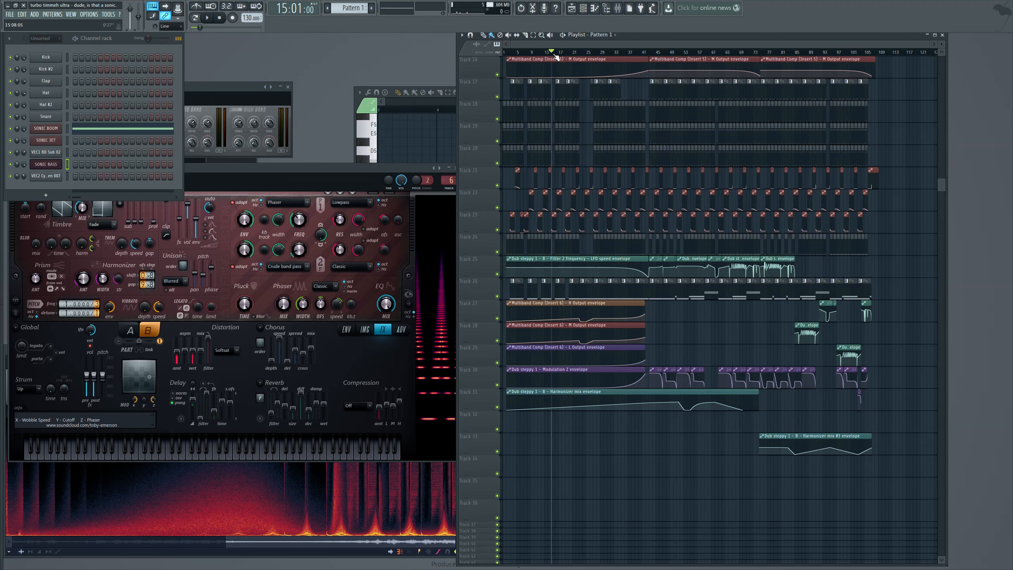
left_click(209, 18)
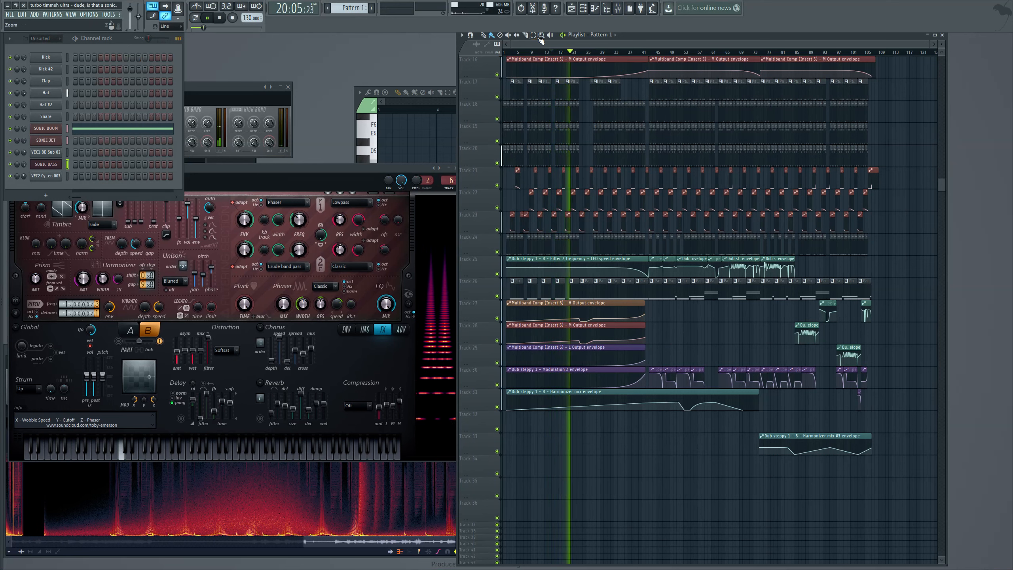
Show the mixer clear of the playlist and open the Master track's Fruity Multiband Compressor
left_click(617, 8)
left_click_drag(639, 151, 240, 152)
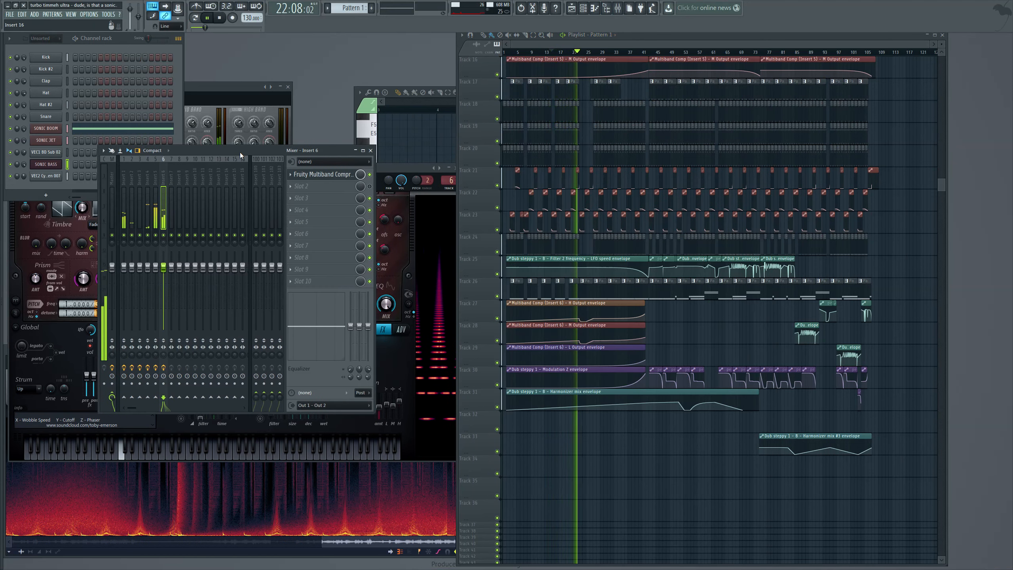
left_click(116, 206)
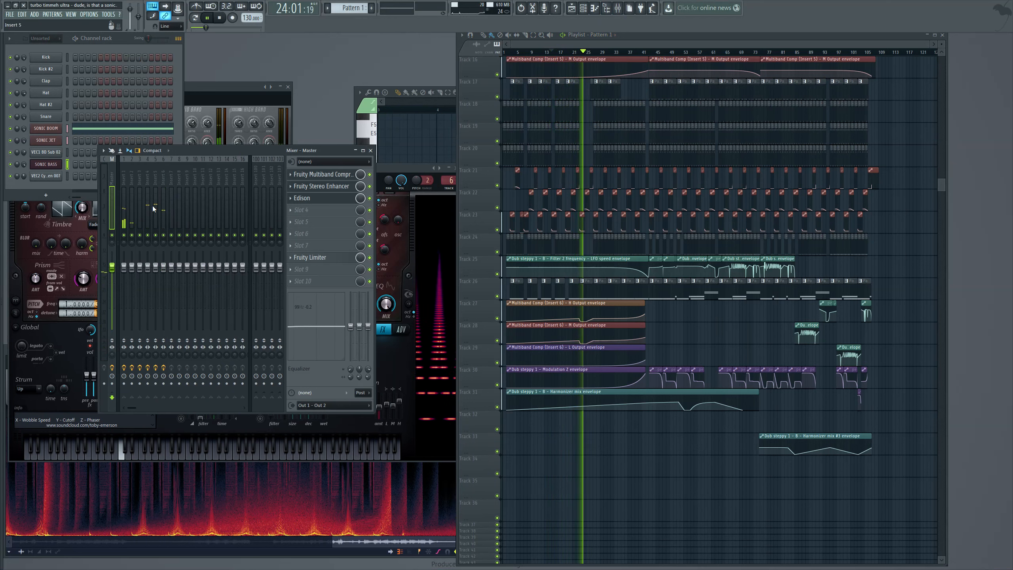
left_click(321, 175)
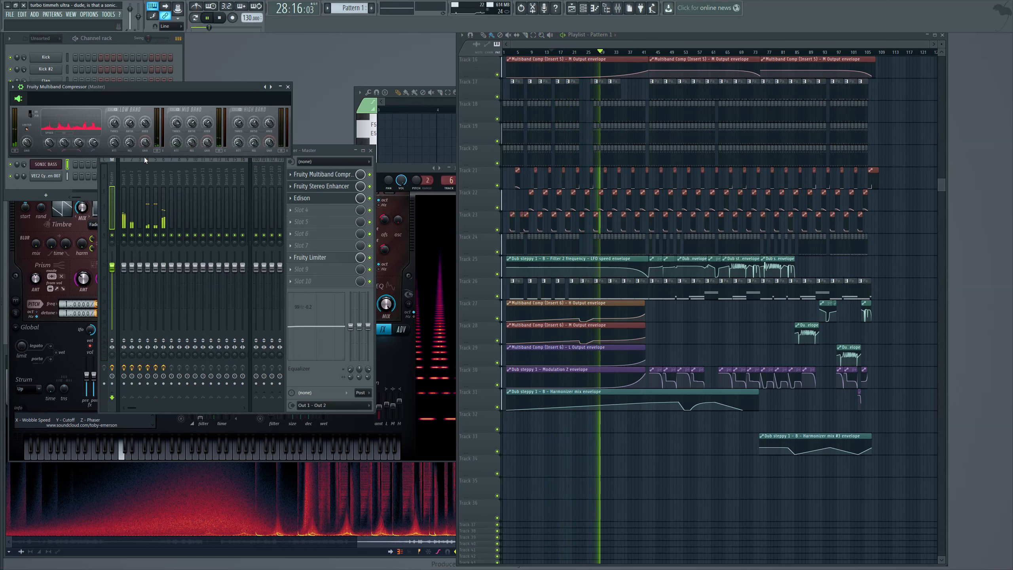
Move the Master compressor and SONIC BASS windows up and bring the recording Edison window to the front
left_click_drag(164, 85, 284, 60)
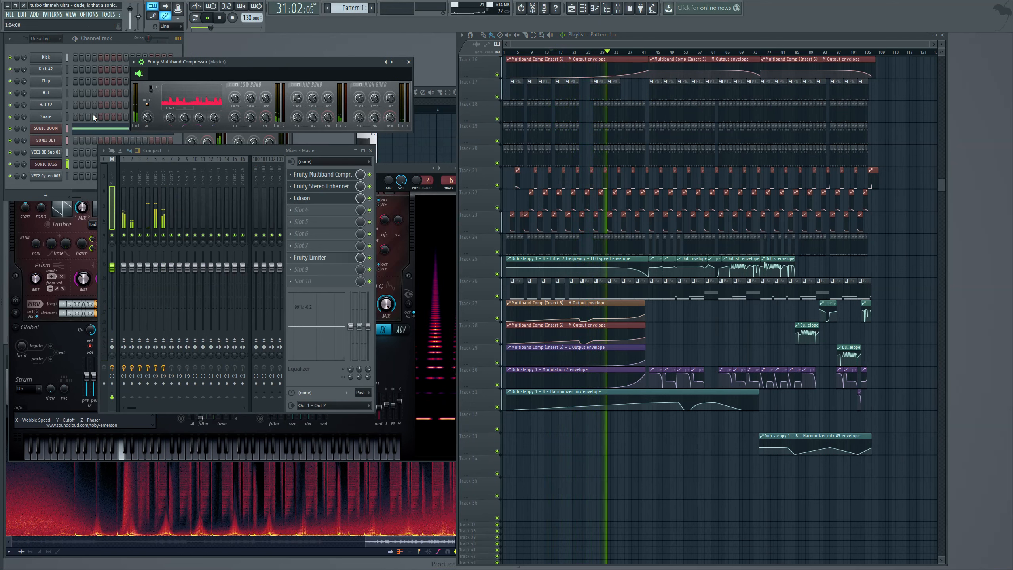
left_click_drag(382, 167, 360, 61)
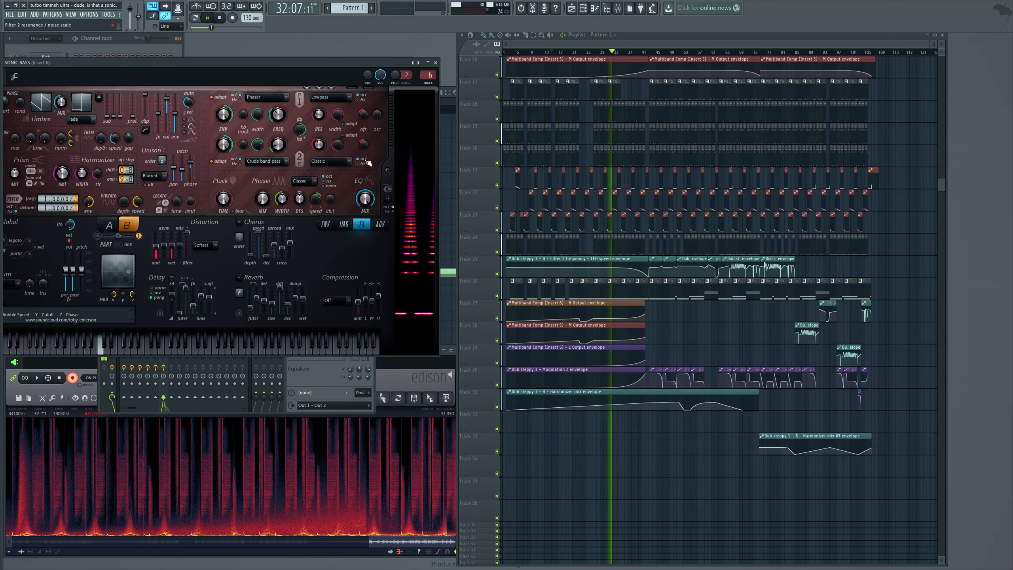
left_click(423, 364)
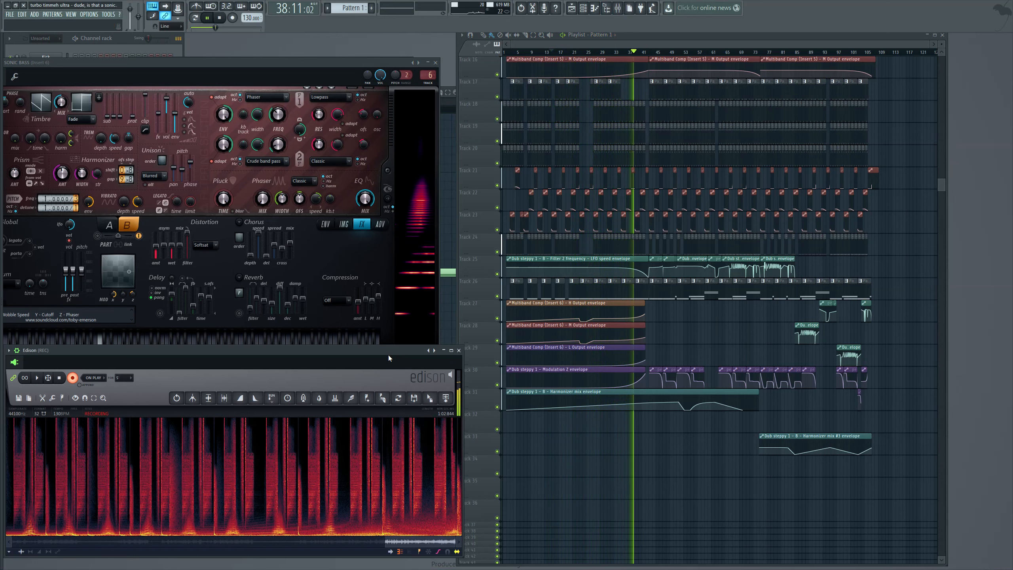
Widen the playlist window, enlarge its track height and show tracks 7 to 24 during playback
left_click_drag(948, 174, 1006, 138)
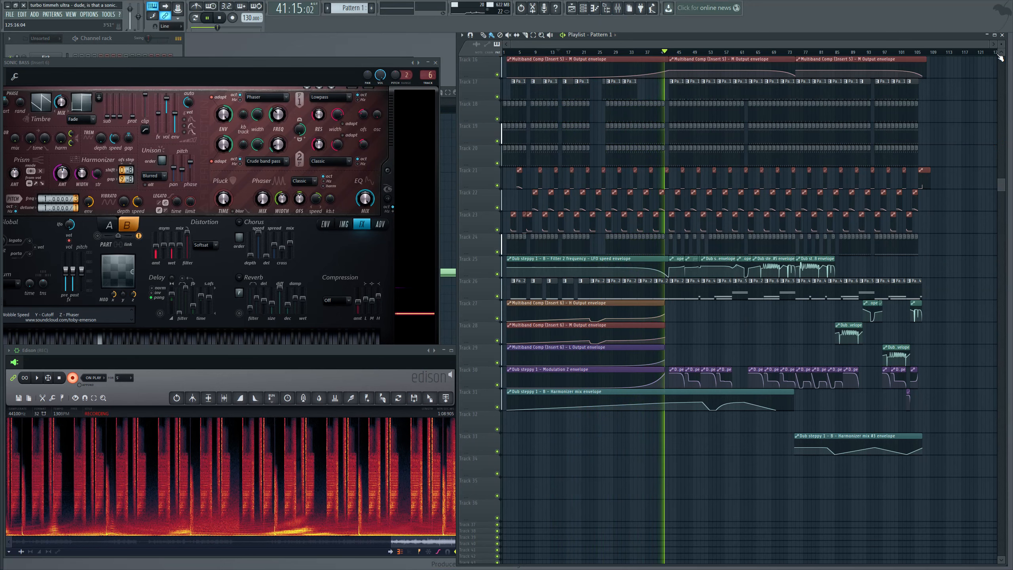
scroll(1003, 46, "up", 2)
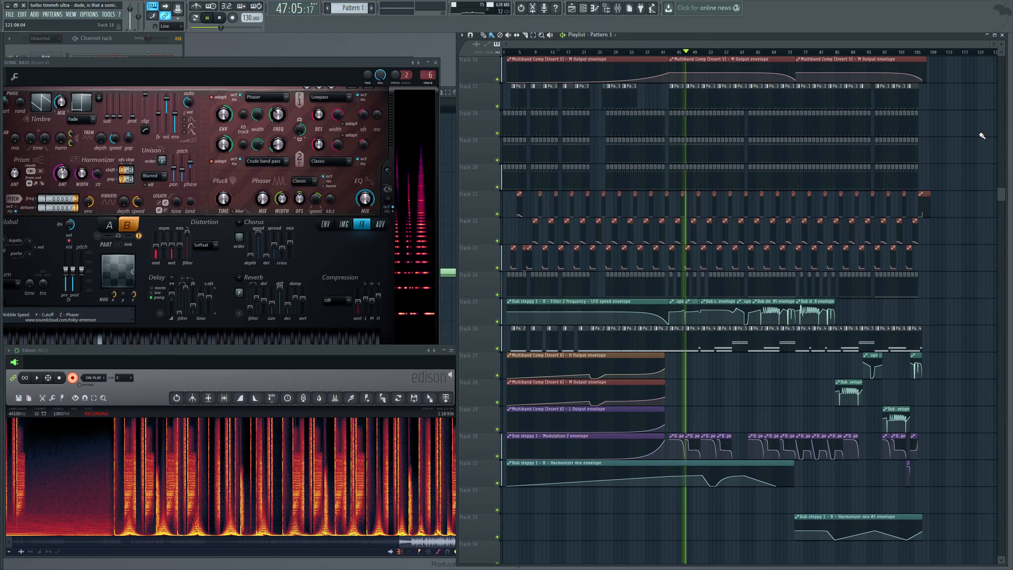
left_click_drag(1000, 190, 1002, 117)
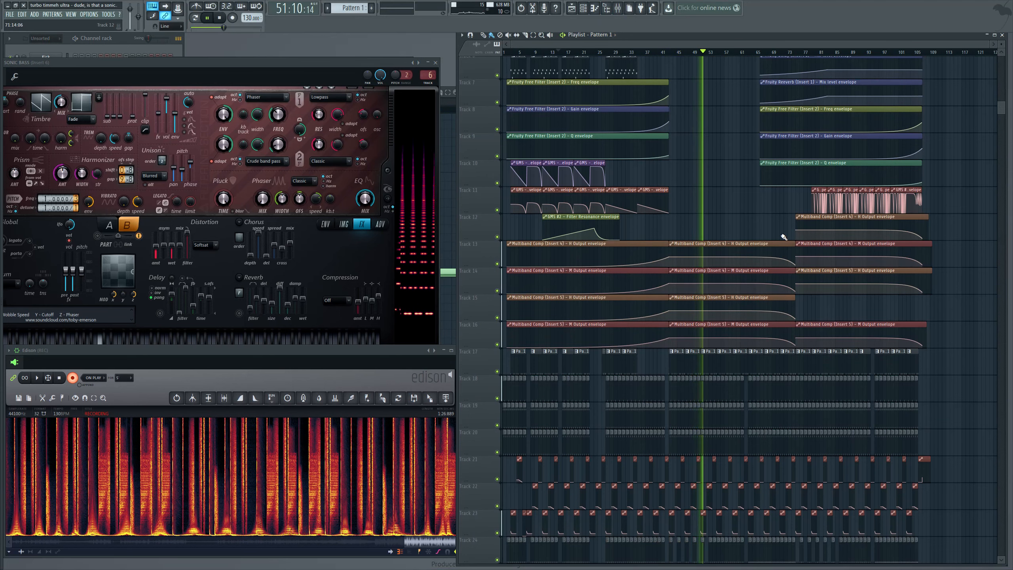
Bring the channel rack to the front and switch to Pattern 2
key("F6")
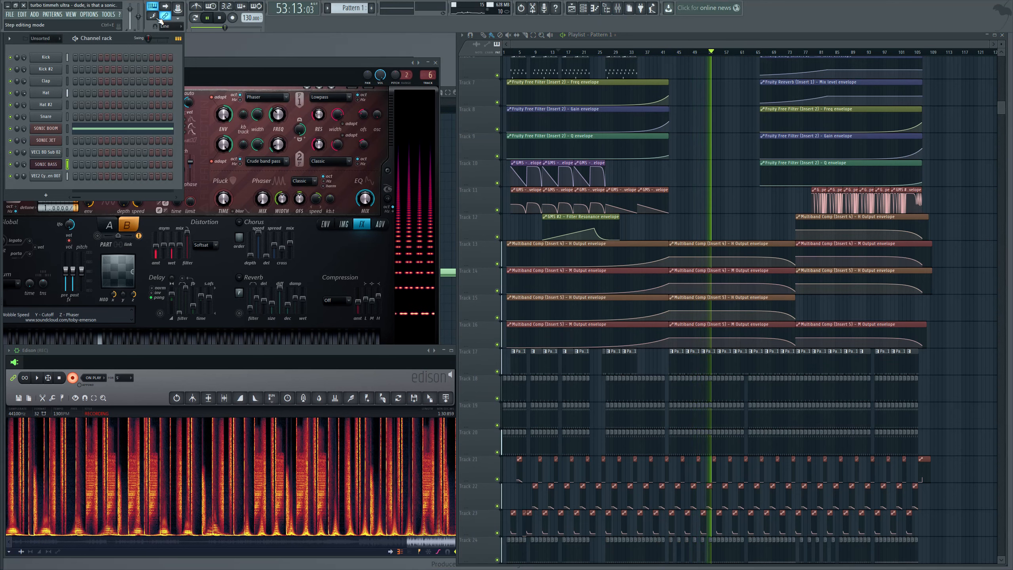
scroll(358, 9, "down", 3)
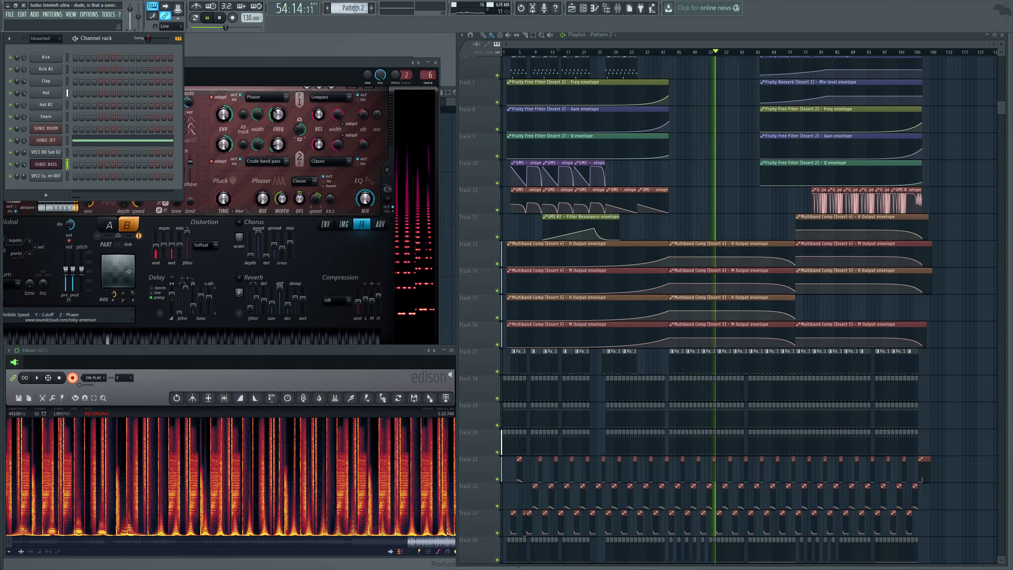
Switch to Pattern 12 and view its SONIC BASS notes in the piano roll, moved clear of the playlist
scroll(355, 8, "up", 4)
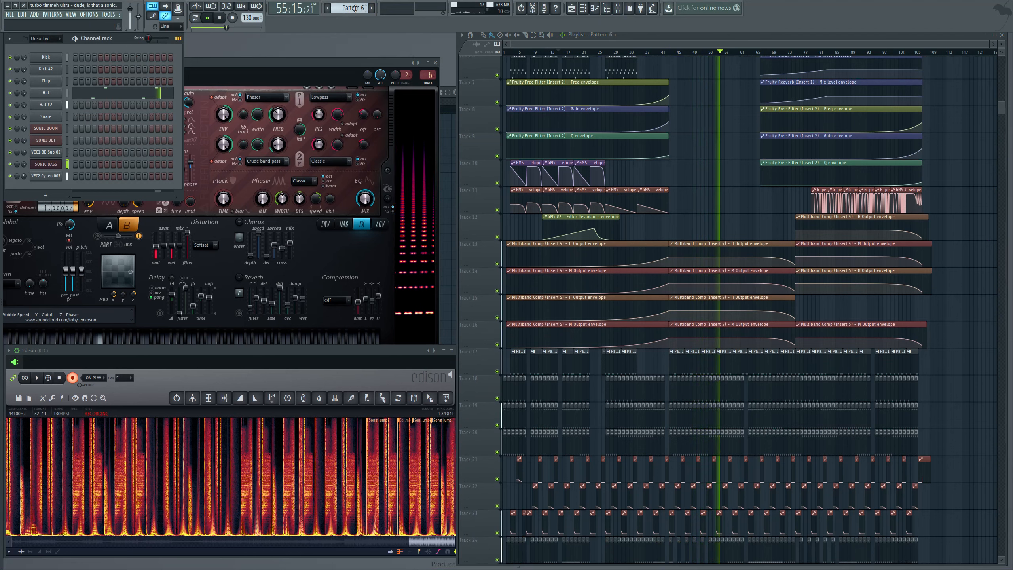
scroll(355, 8, "up", 3)
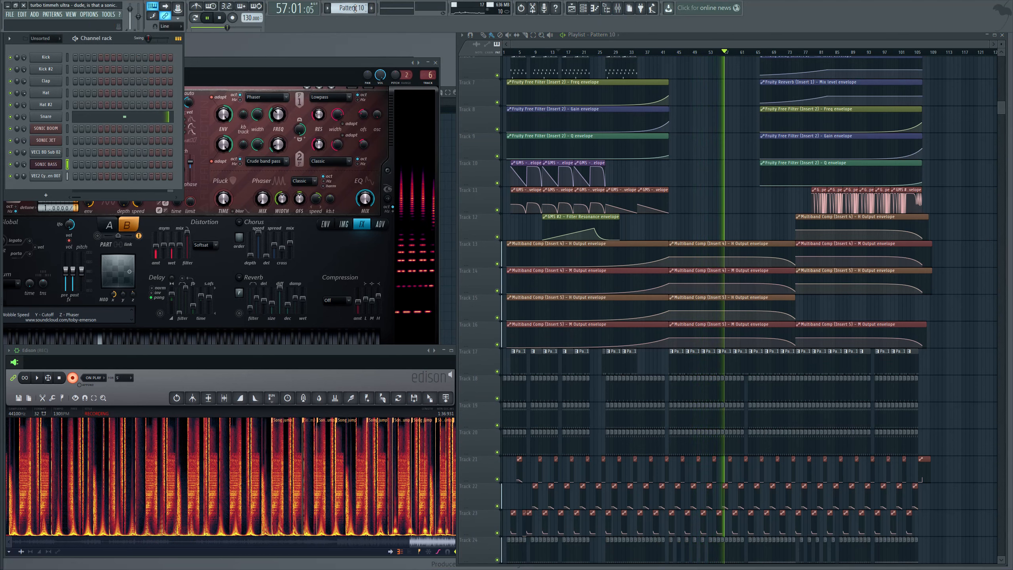
left_click(146, 165)
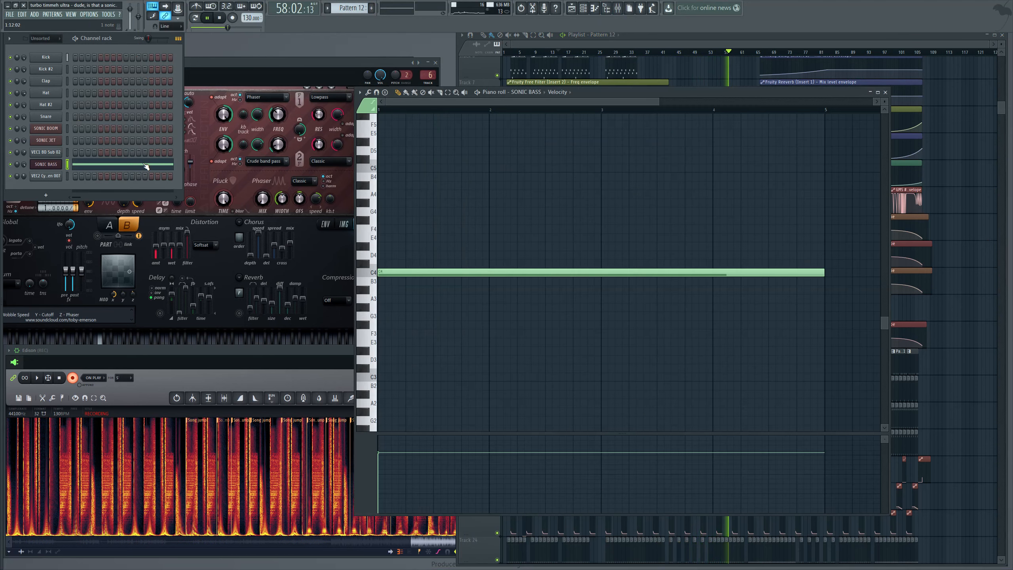
left_click_drag(681, 94, 328, 36)
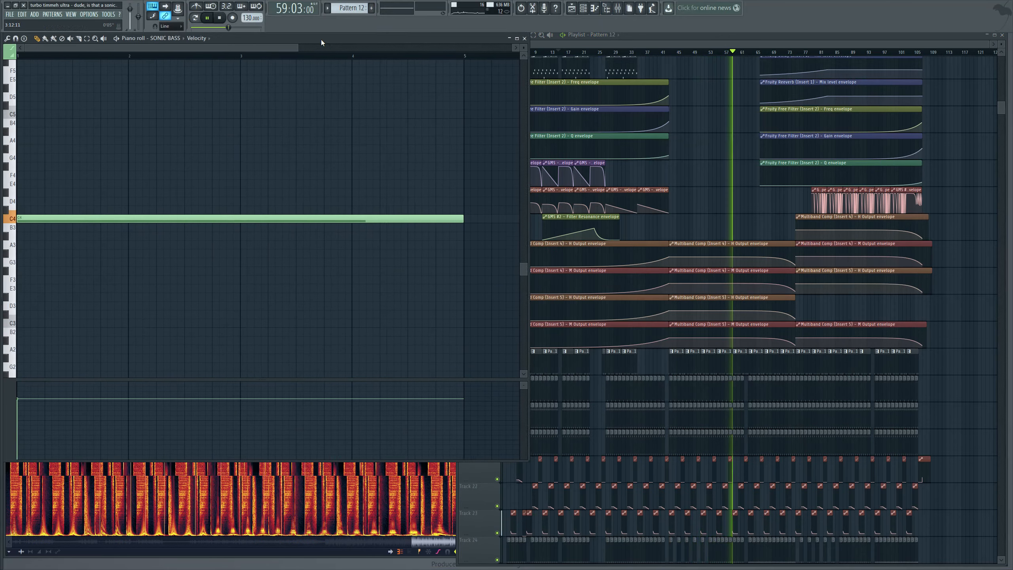
left_click(505, 35)
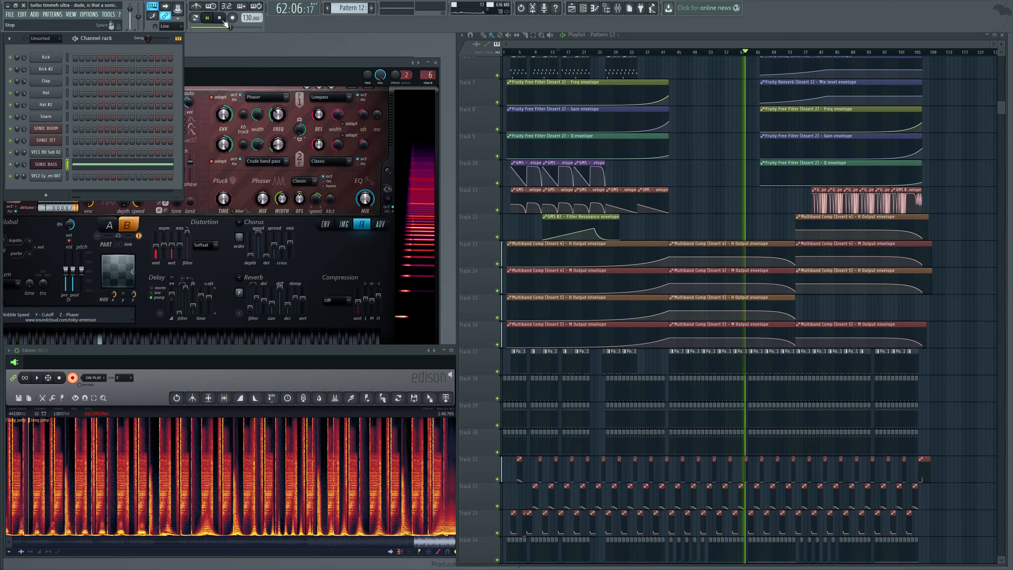
Stop the song and play it again from bar 23
left_click(222, 19)
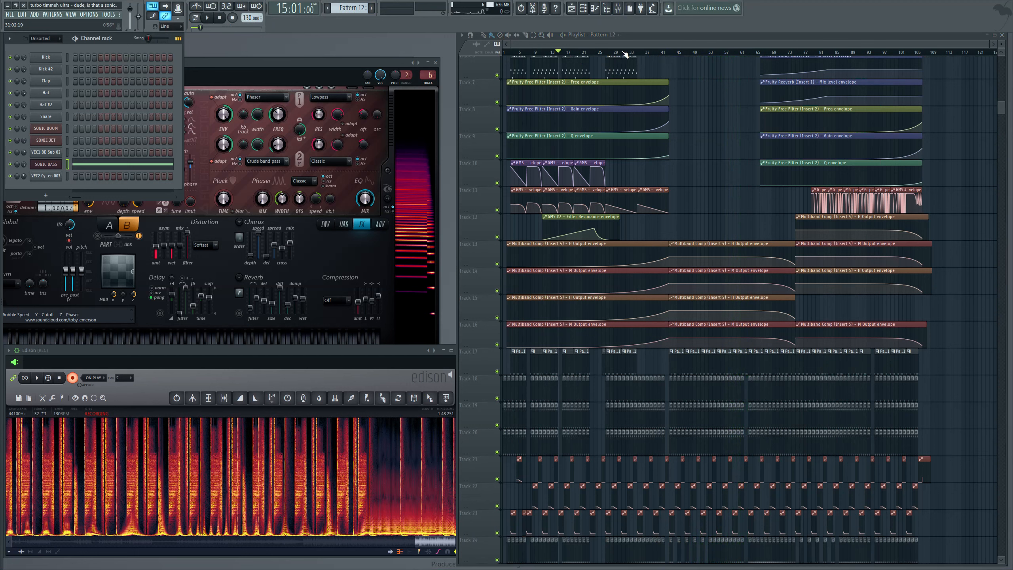
left_click(604, 53)
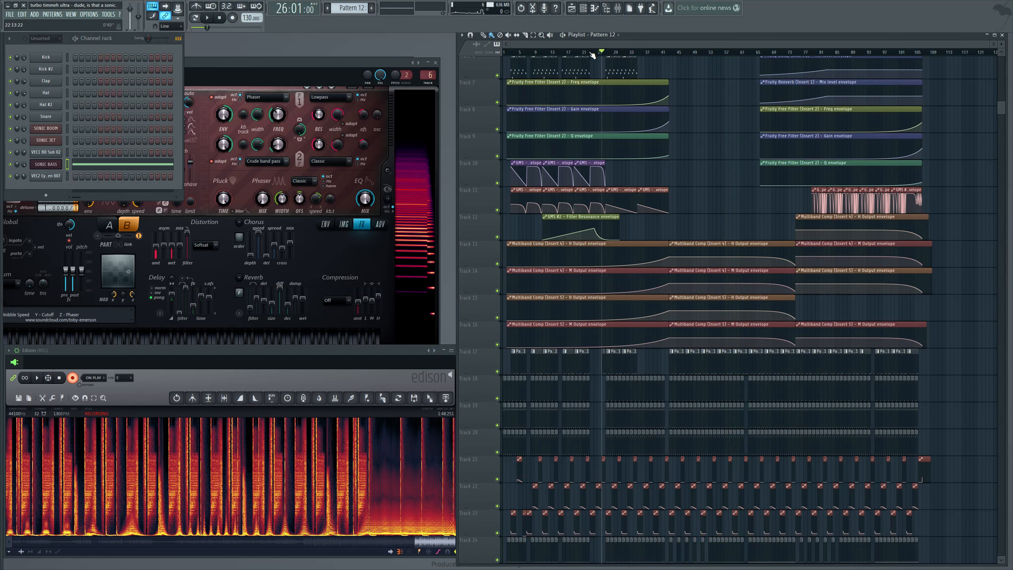
left_click(590, 53)
key("space")
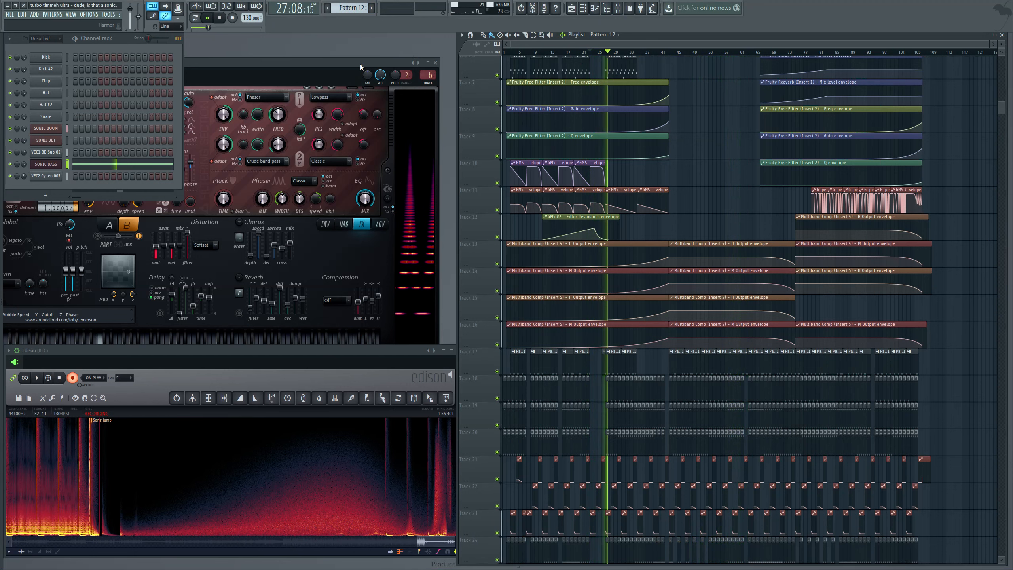
Bring the SONIC BASS window forward, then show the SONIC BOOM and SONIC JET synths from the channel rack
left_click(292, 66)
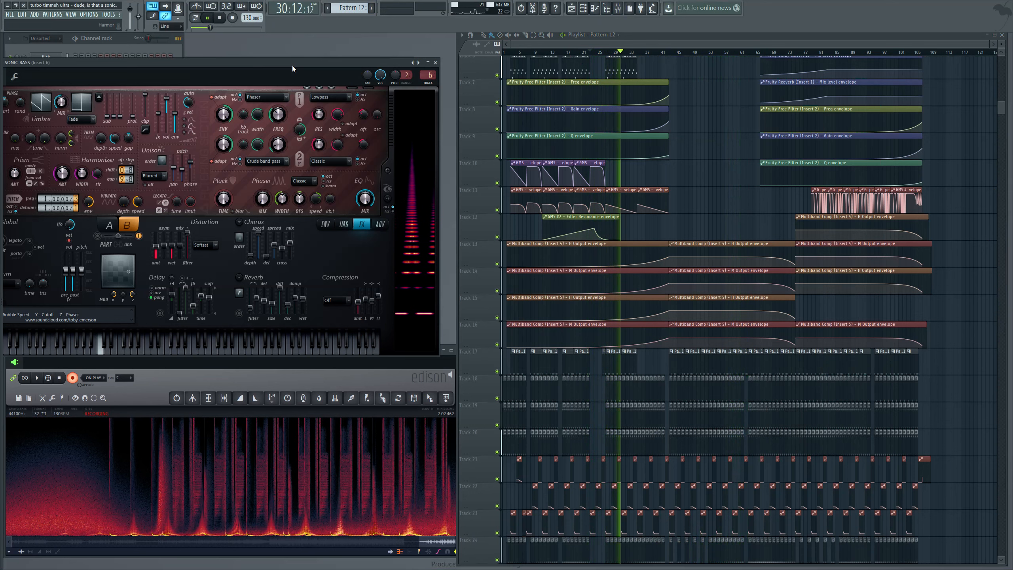
left_click(127, 40)
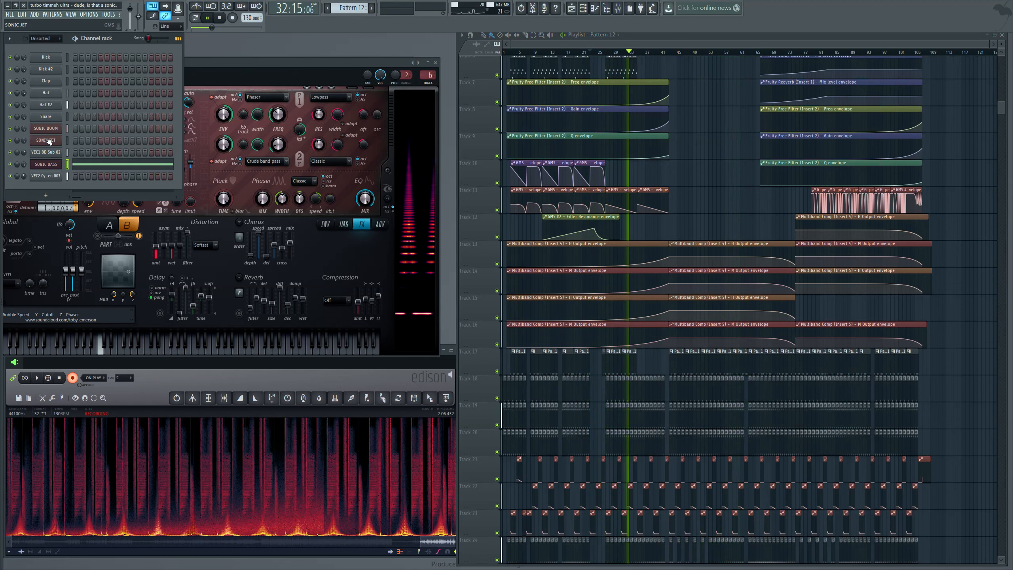
left_click(47, 130)
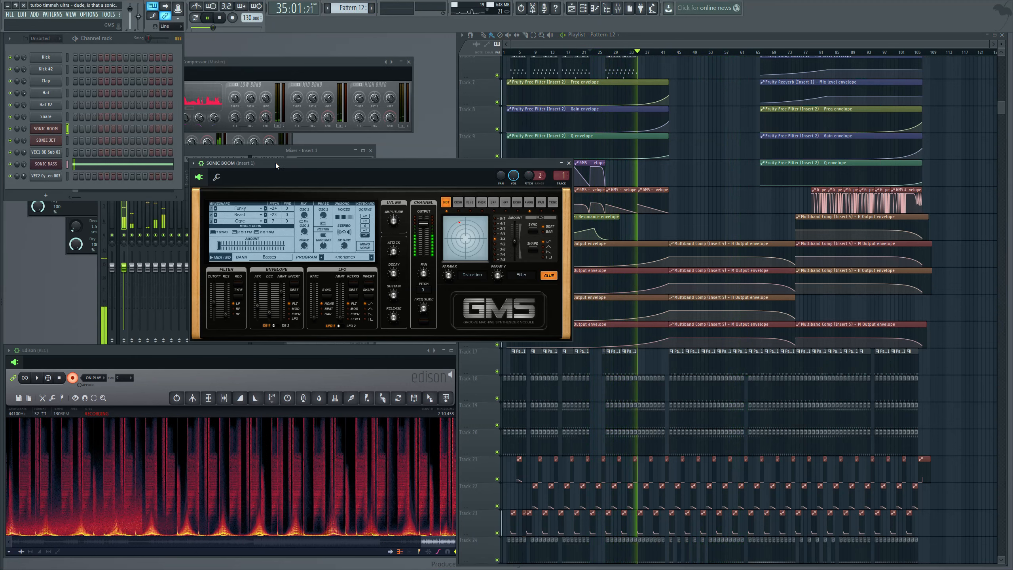
left_click(47, 141)
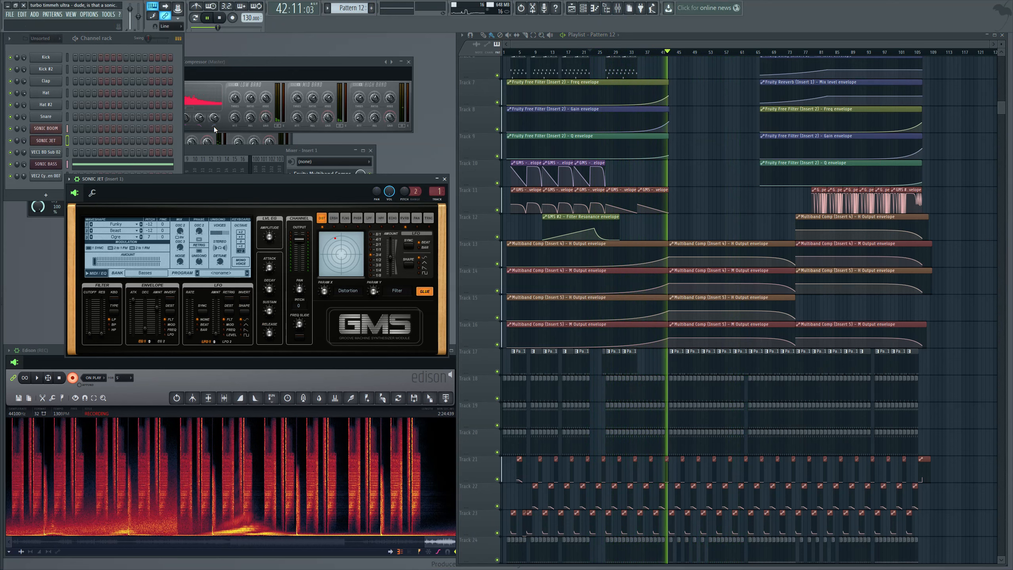
Stop the song, show the playlist from Track 1 and restart playback from bar 18
left_click(219, 18)
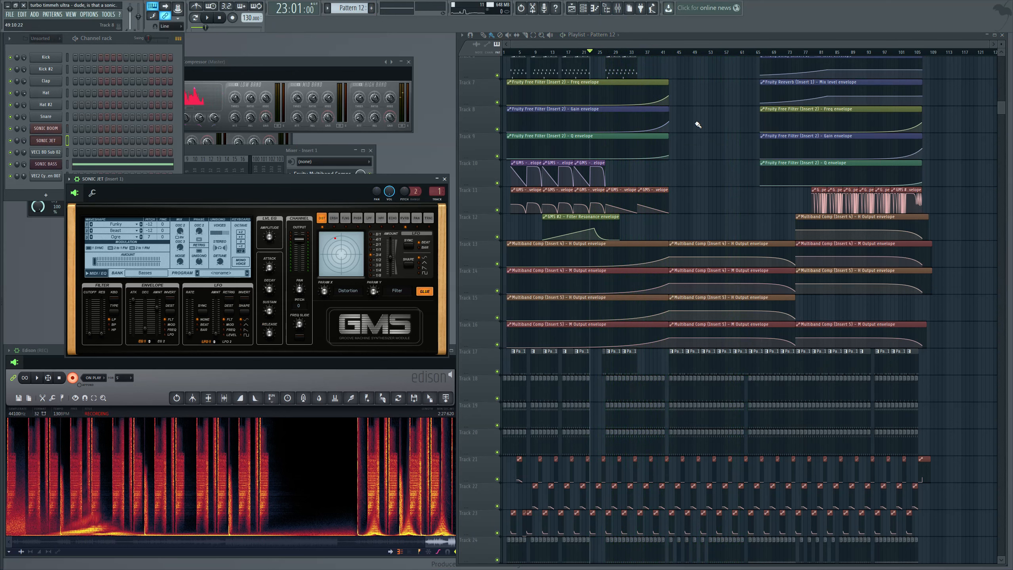
scroll(698, 125, "up", 5)
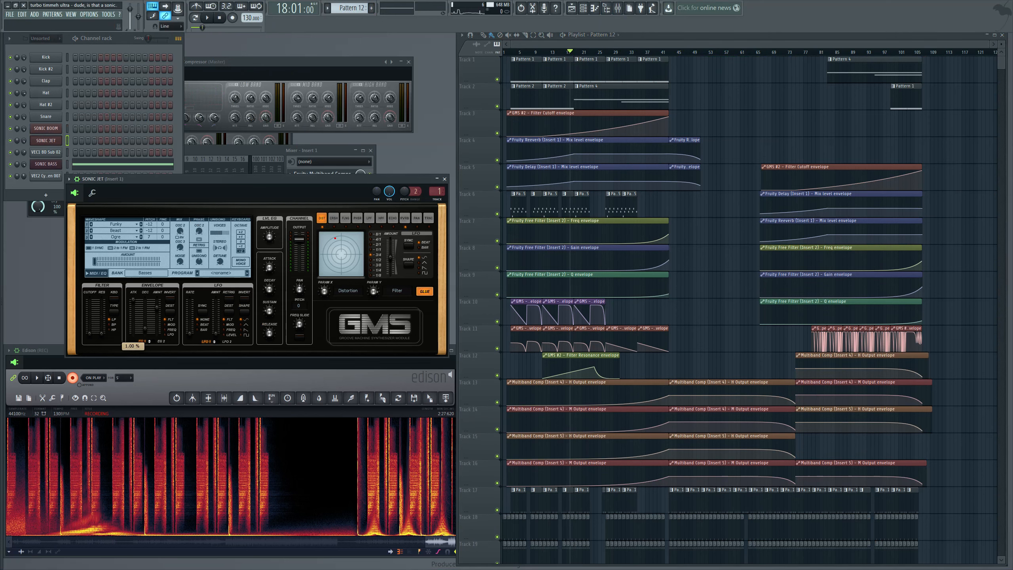
left_click(133, 301)
left_click(208, 18)
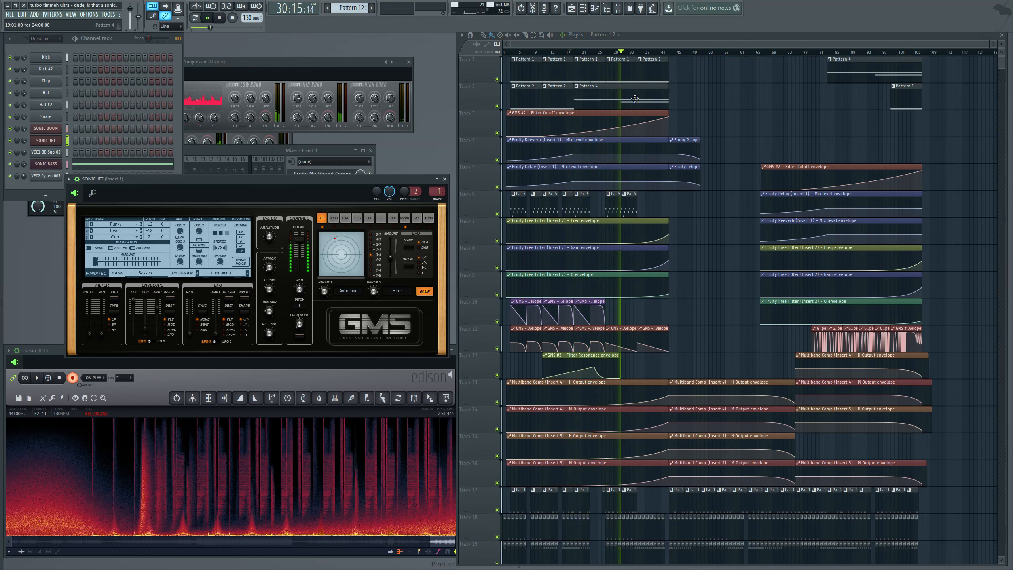
Bring SONIC BASS to the front and fit the playlist view to the whole arrangement, with tracks 1 to 34 visible
left_click(43, 164)
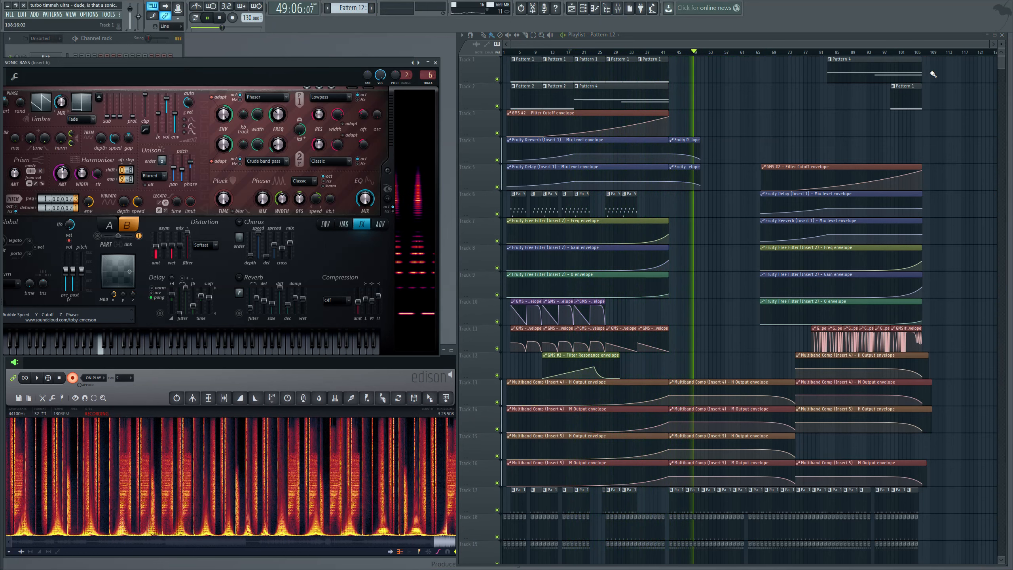
scroll(746, 311, "down", 5)
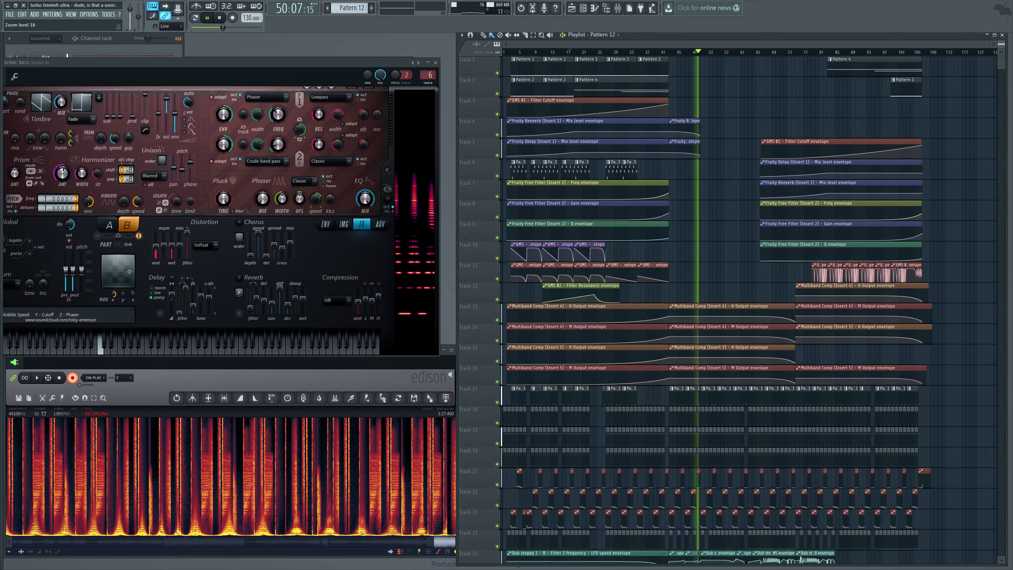
scroll(746, 311, "down", 4)
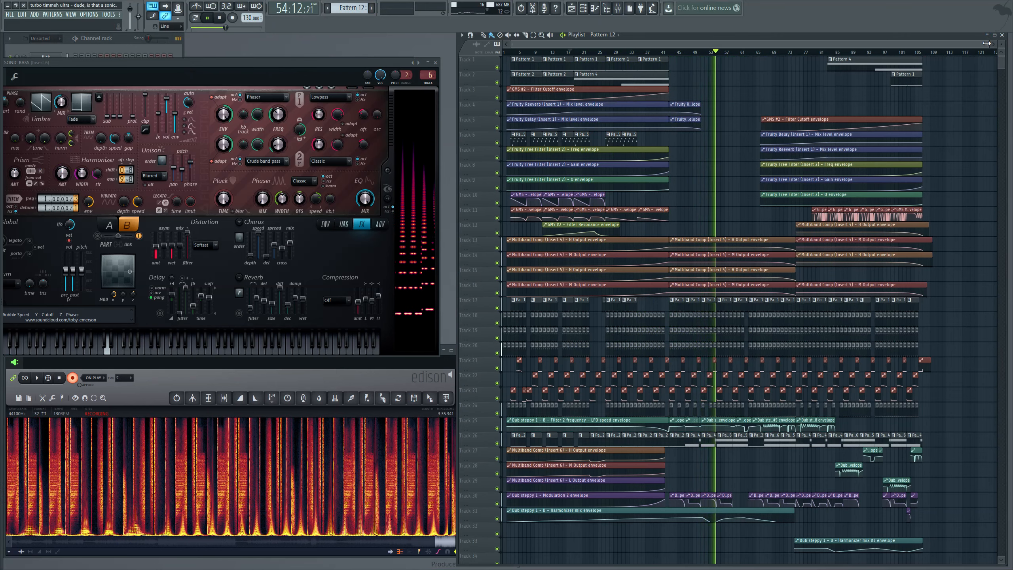
left_click_drag(985, 43, 929, 61)
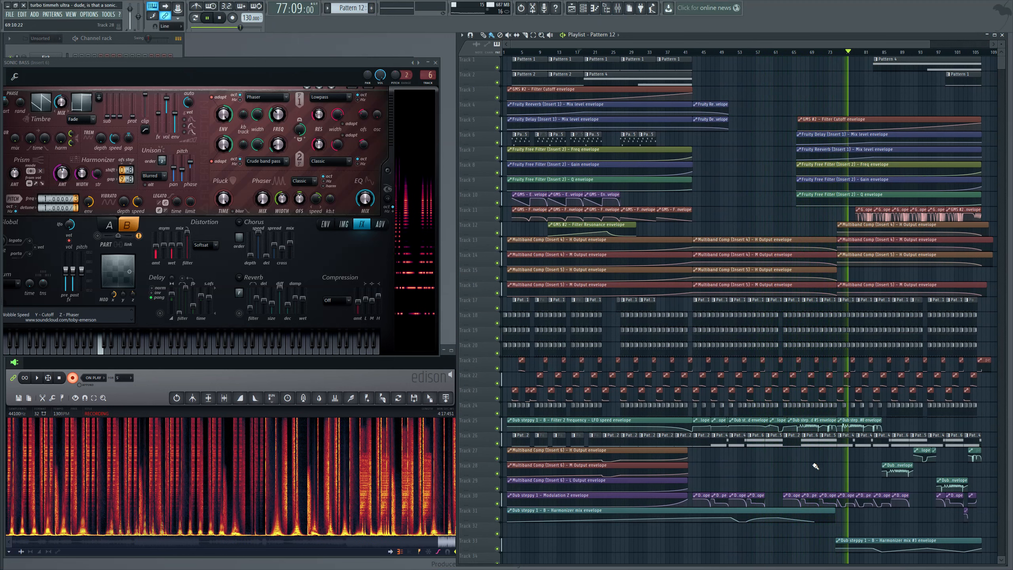
Stop playback and examine the pattern clips and bass automation envelopes up close along the playlist
key("space")
left_click(854, 471)
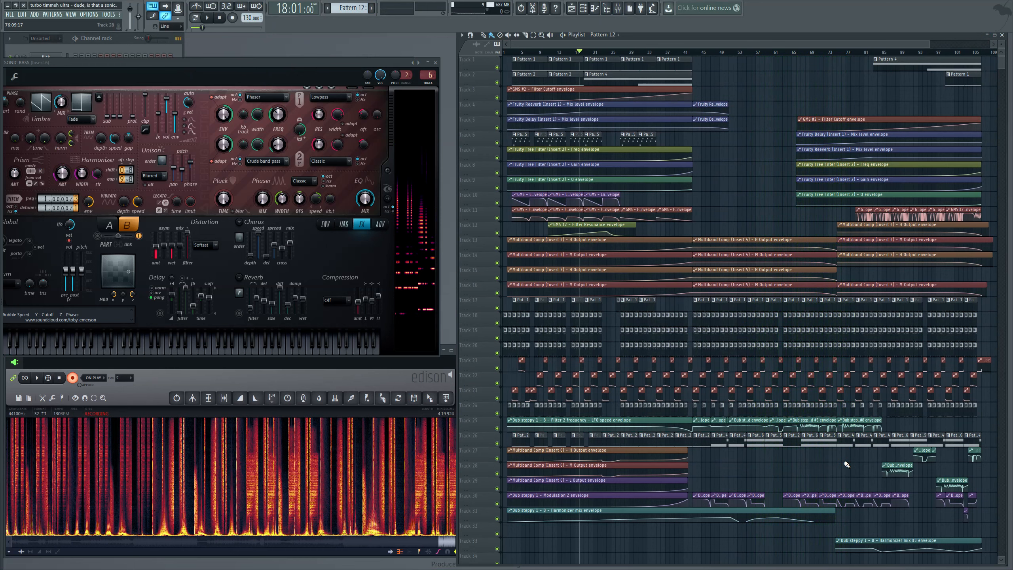
scroll(847, 465, "up", 8)
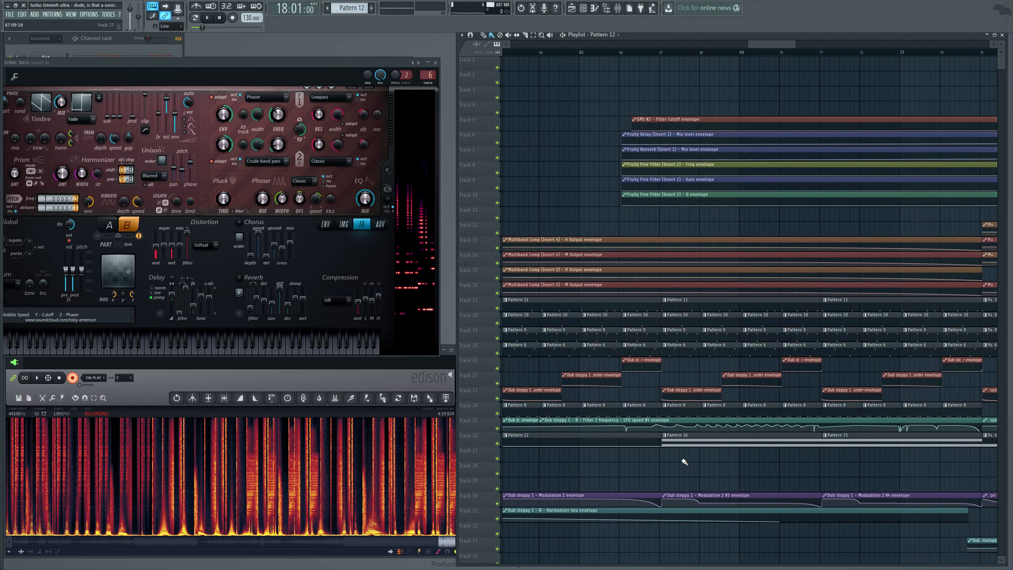
scroll(751, 462, "up", 3)
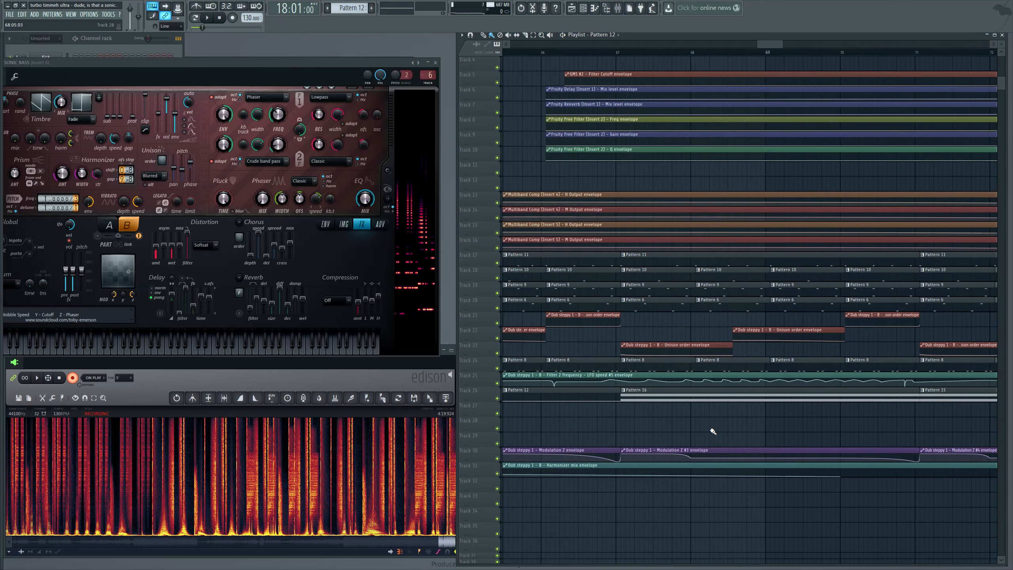
scroll(724, 430, "down", 3)
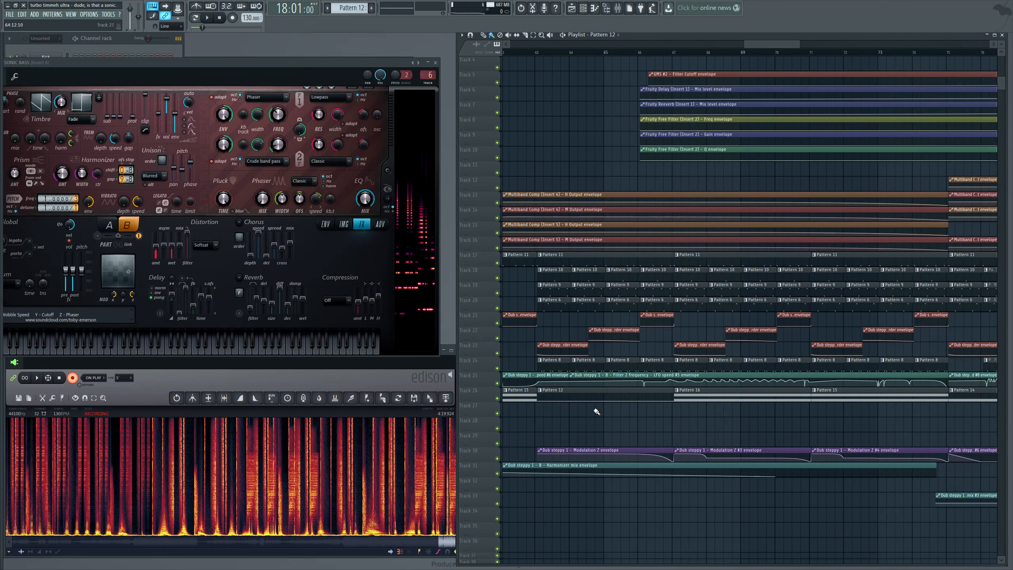
left_click_drag(749, 45, 720, 46)
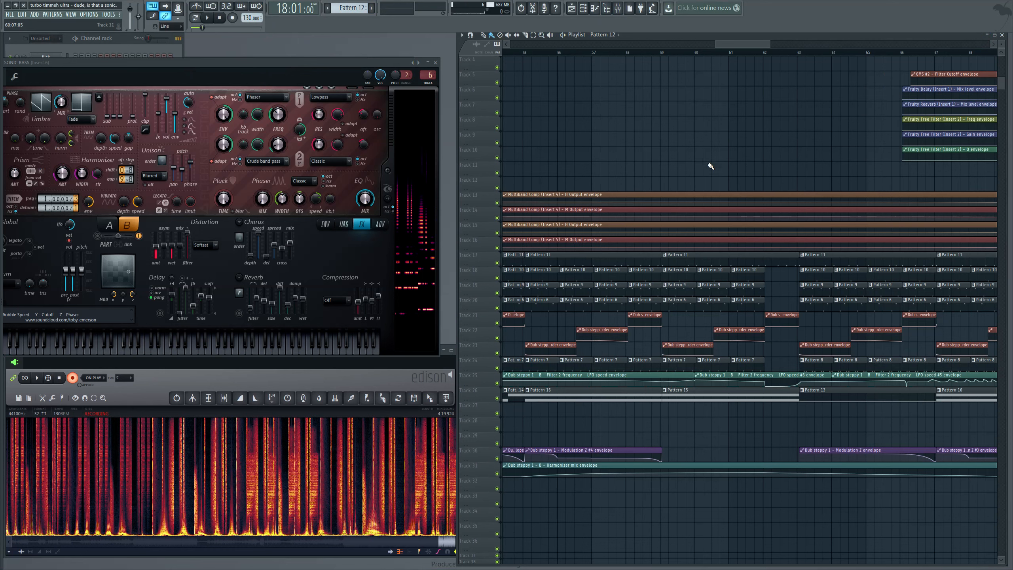
scroll(754, 420, "up", 2)
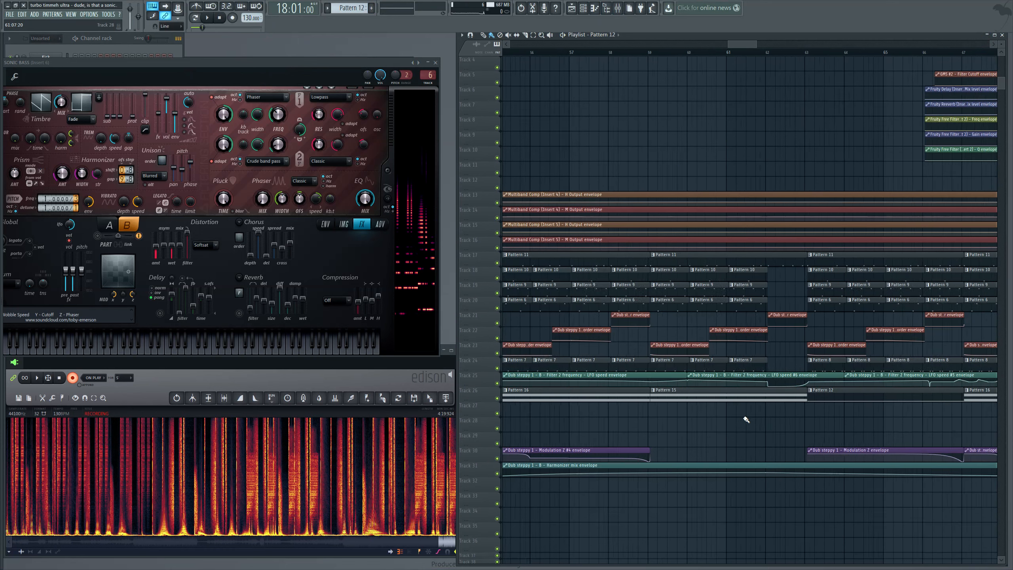
left_click_drag(733, 45, 662, 47)
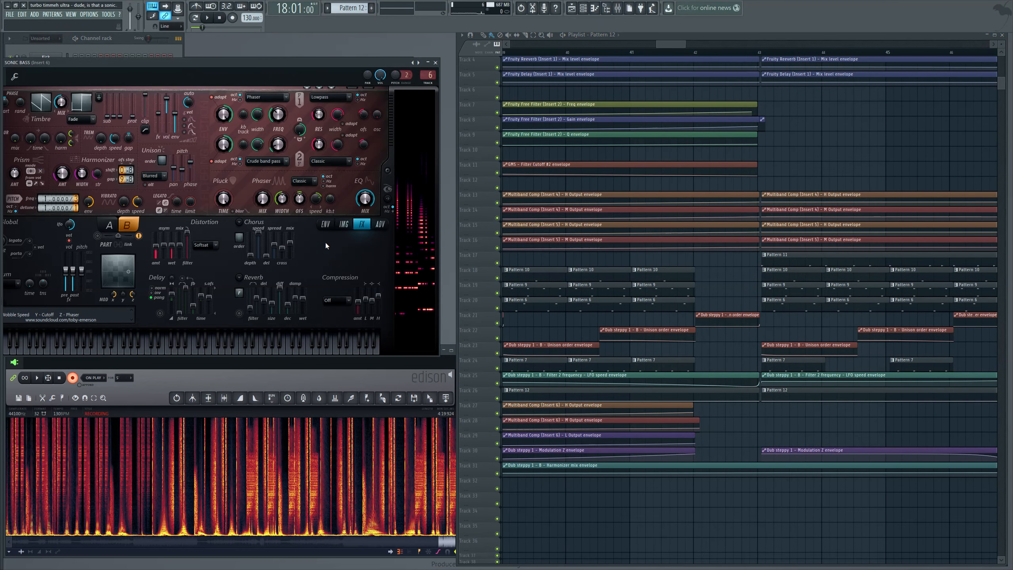
Bring the channel rack forward and reload the song project without saving the changes
left_click(100, 38)
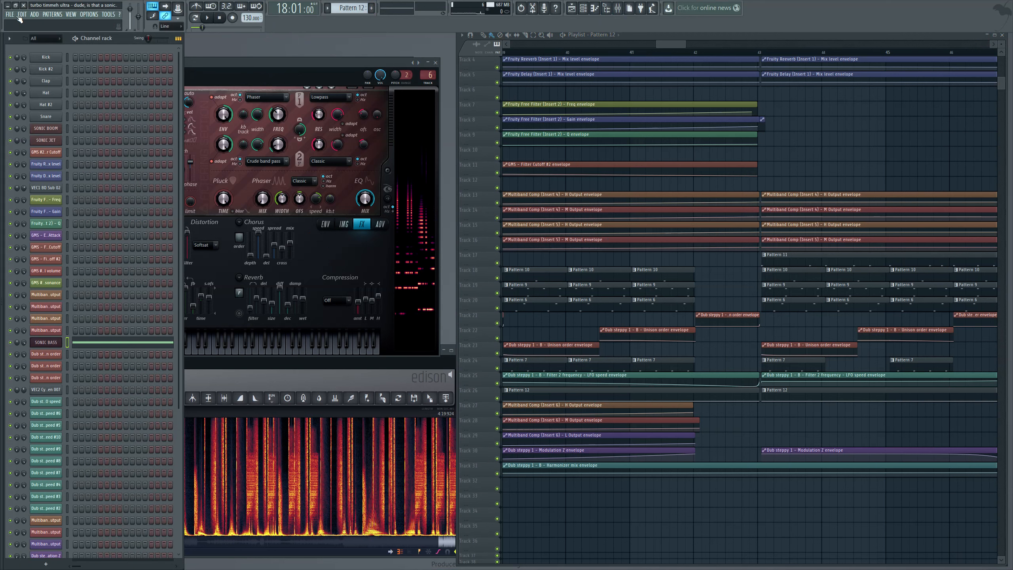
left_click(11, 14)
left_click(62, 96)
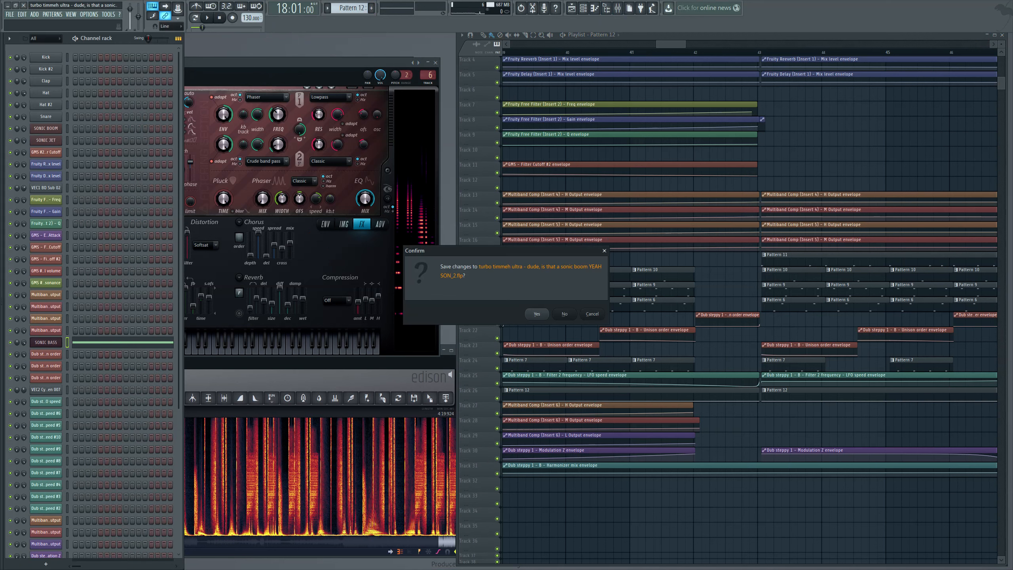
left_click(564, 314)
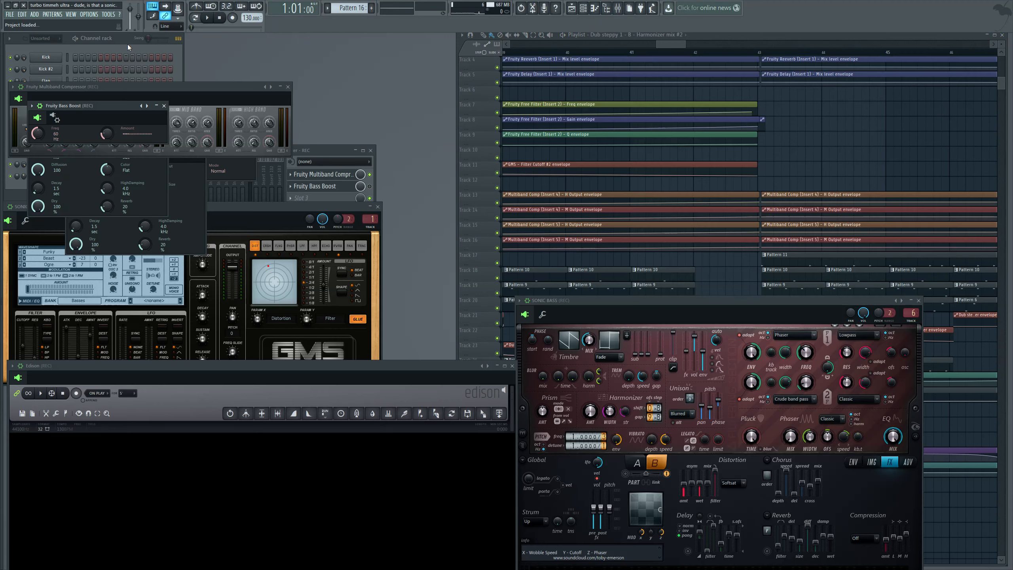
Show the mixer with its Master track selected and bring the playlist in front of the SONIC BASS window
left_click(220, 19)
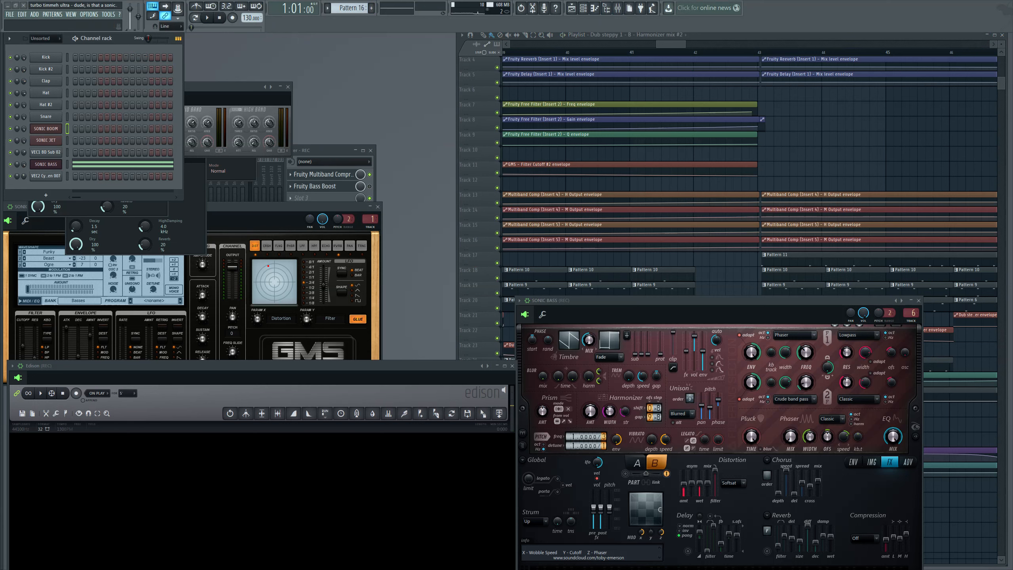
left_click(617, 8)
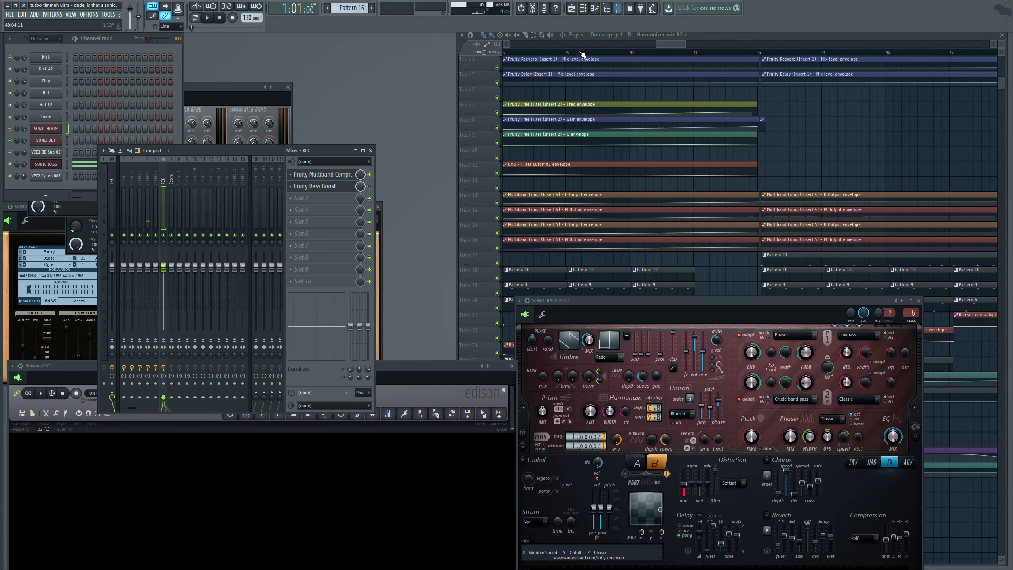
left_click(580, 52)
left_click(113, 192)
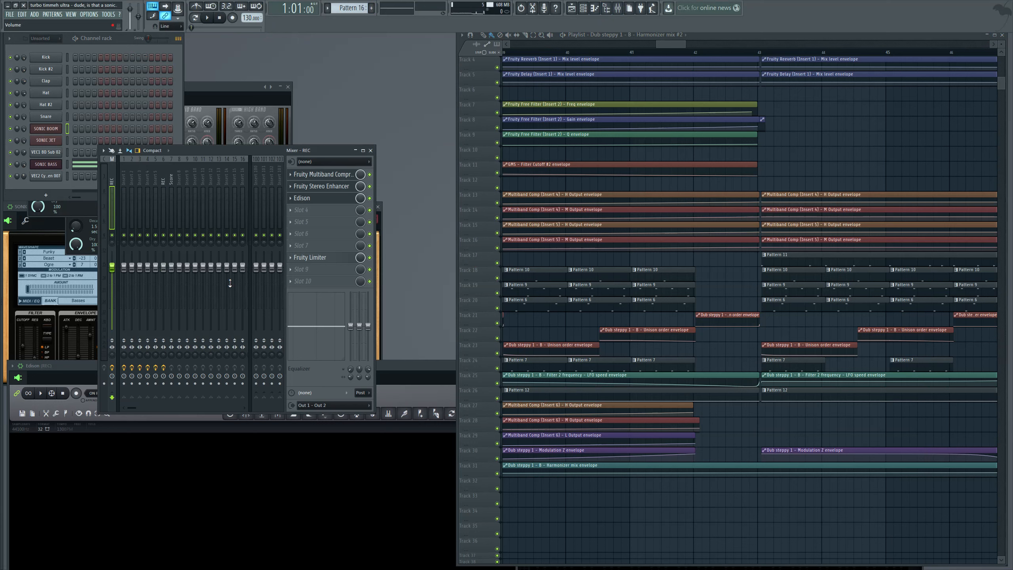
Open the audio settings, view the FL Studio ASIO buffer size options and close the ASIO panel
left_click(89, 14)
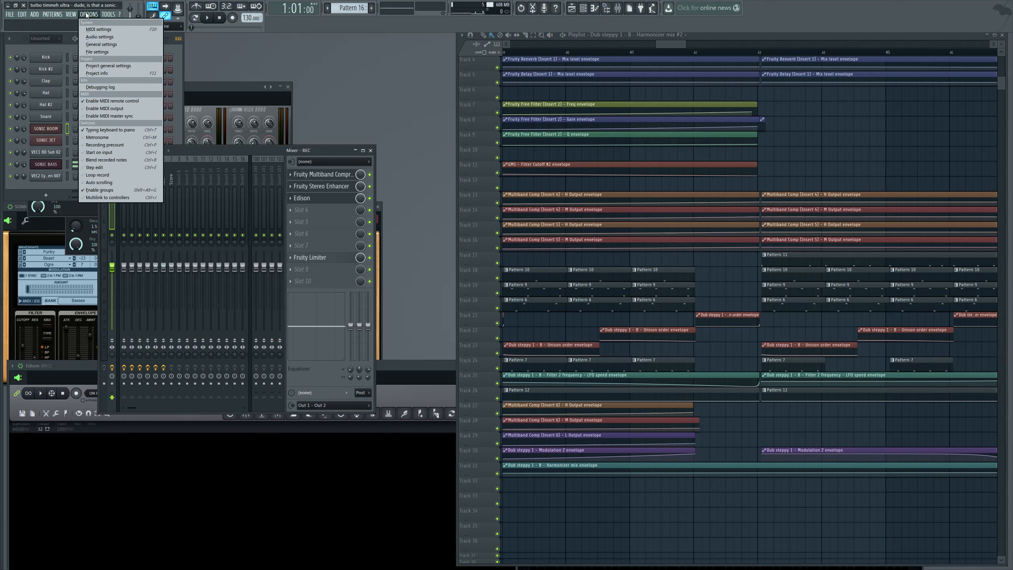
left_click(104, 39)
left_click(425, 244)
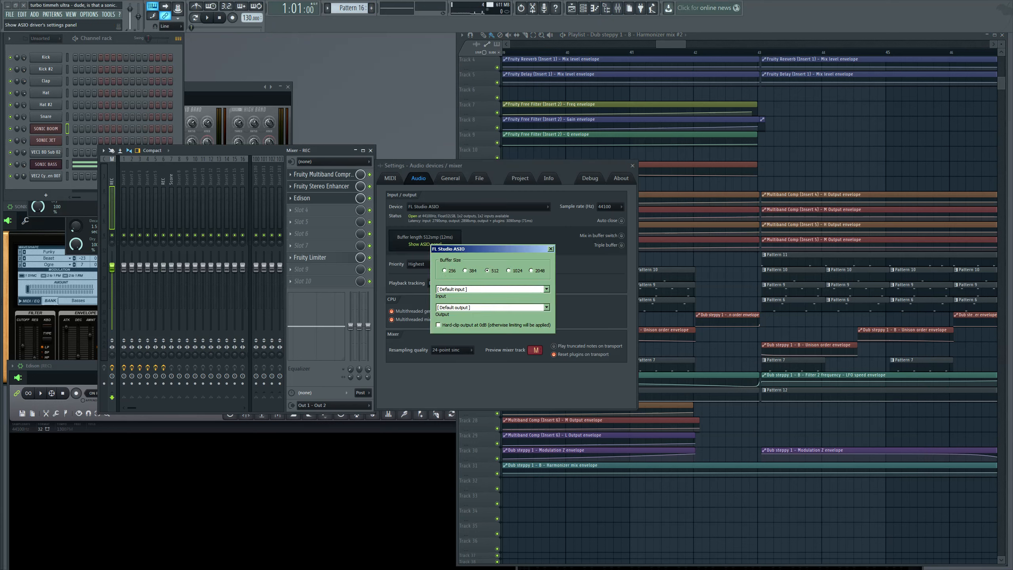
left_click(550, 249)
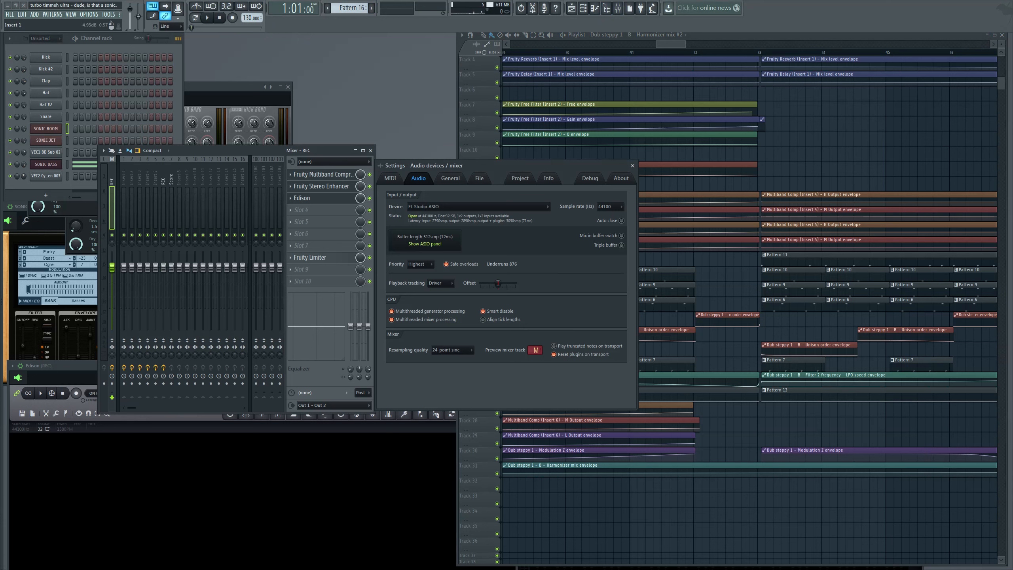
Examine the effect slots of mixer inserts 1 to 8 one track after another, ending on insert 8
left_click(124, 212)
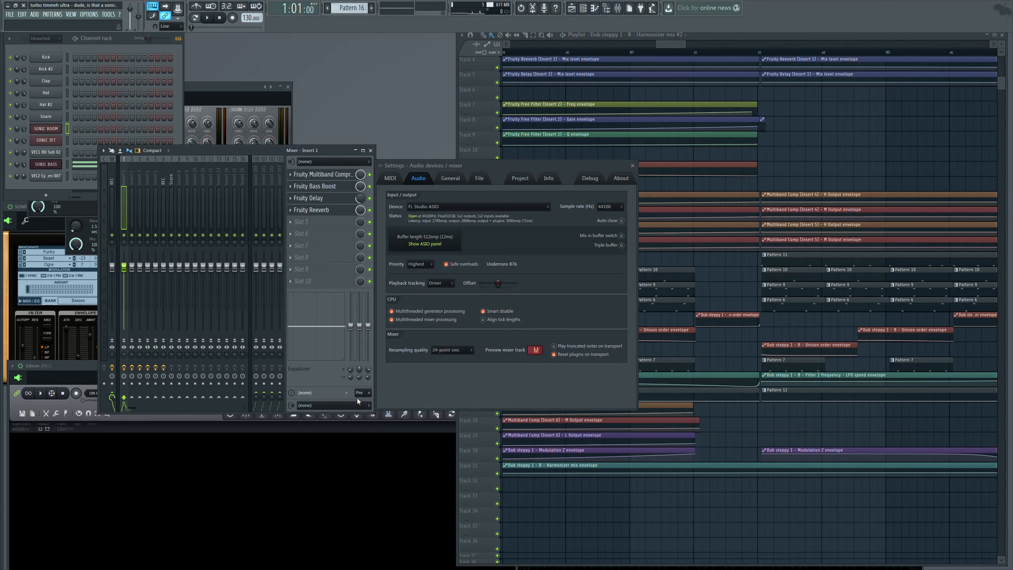
left_click(134, 218)
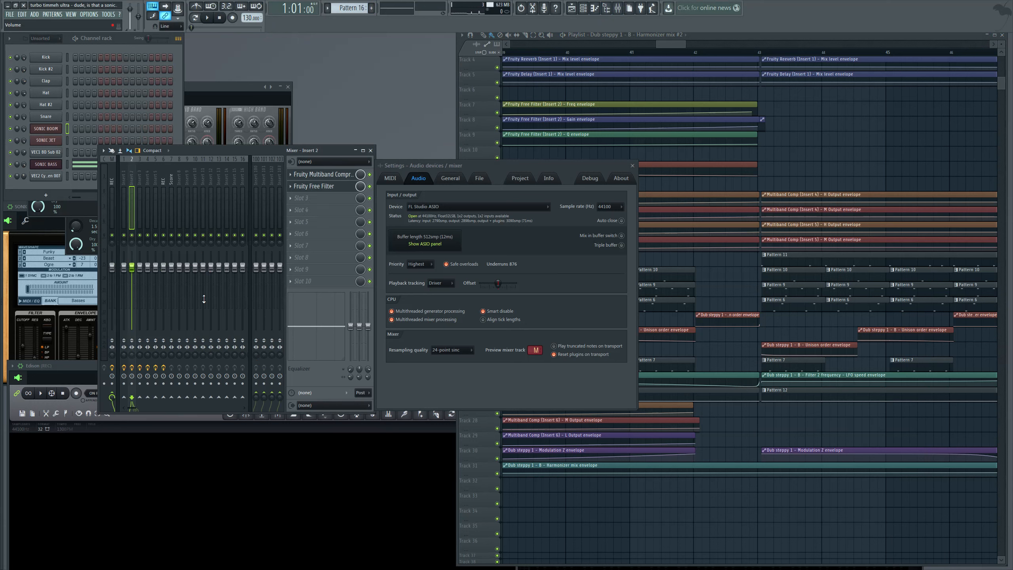
left_click(141, 205)
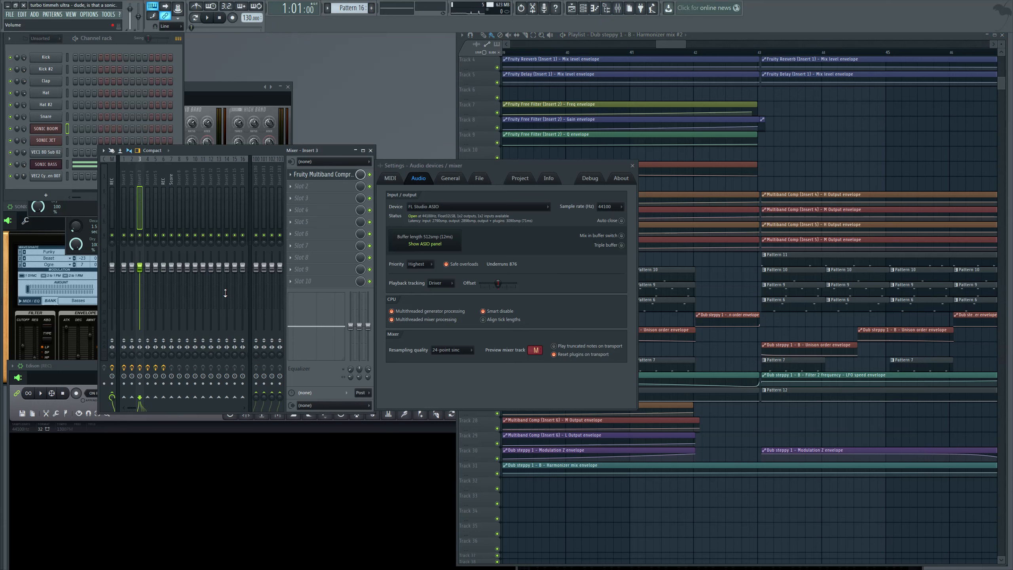
left_click(151, 215)
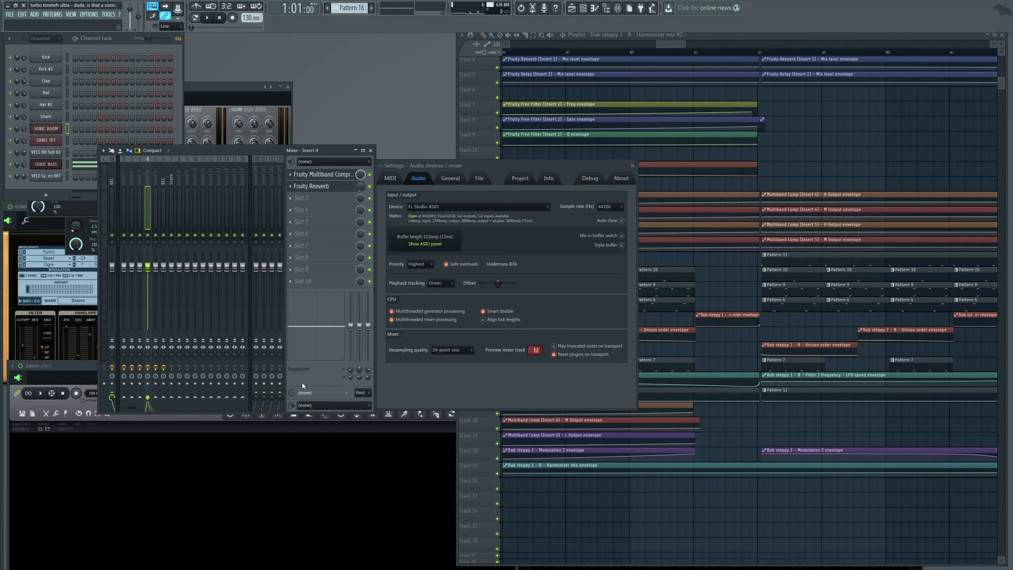
left_click(157, 203)
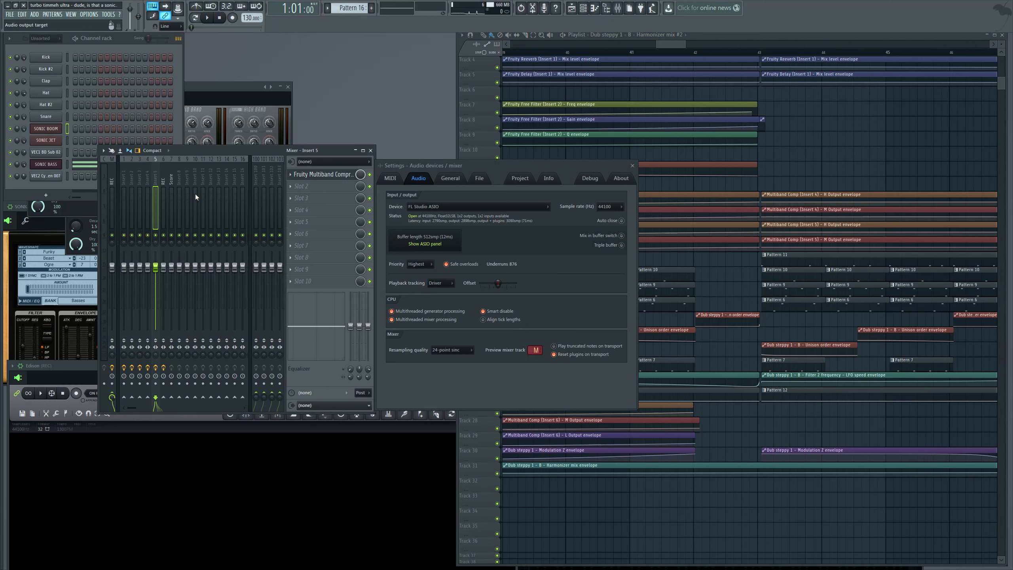
left_click(164, 204)
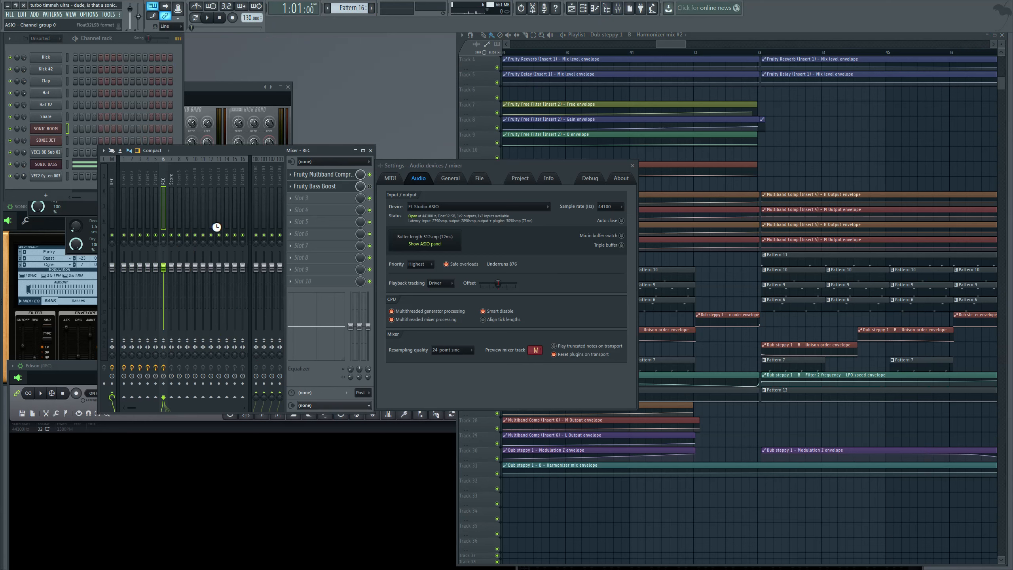
left_click(172, 197)
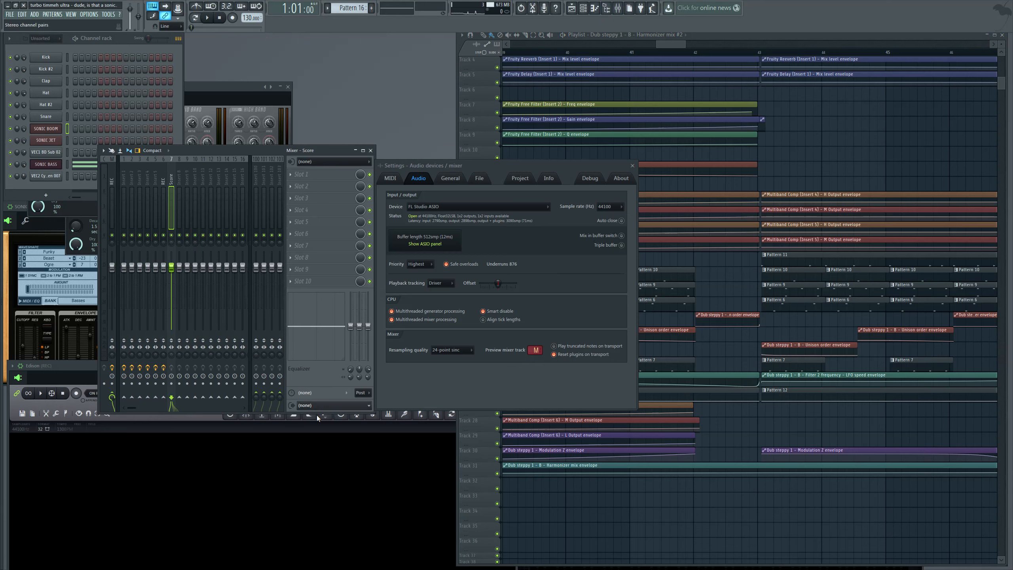
left_click(186, 205)
left_click(181, 204)
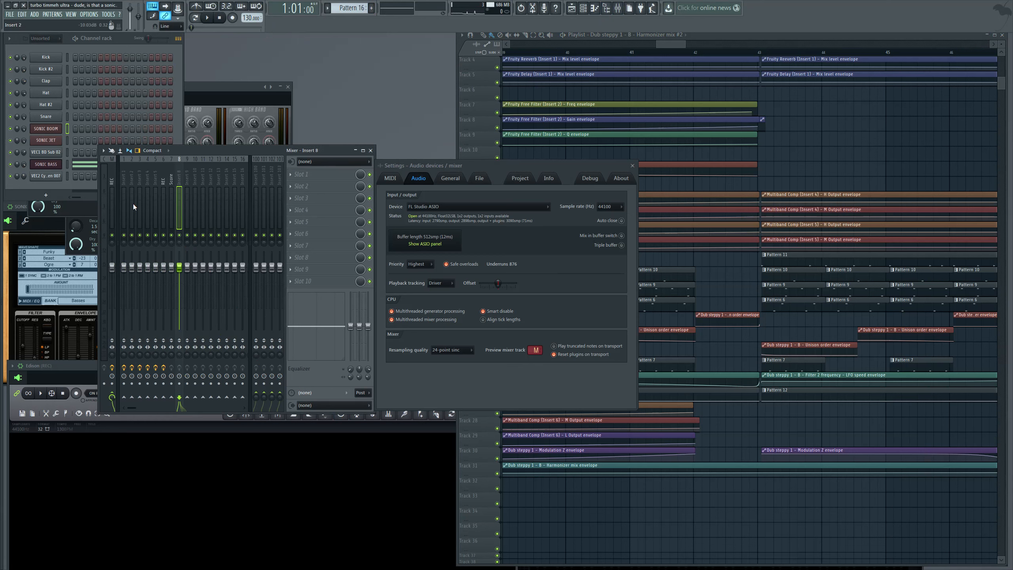
left_click(118, 203)
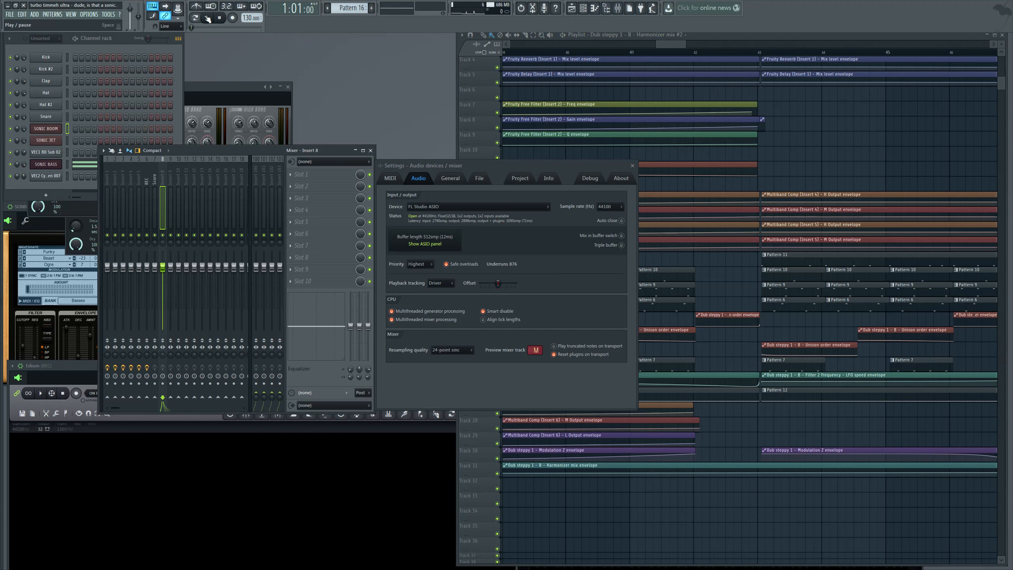
Stop playback, arm Edison for on-play recording in the lower part of the workspace, and close the audio settings
left_click(99, 438)
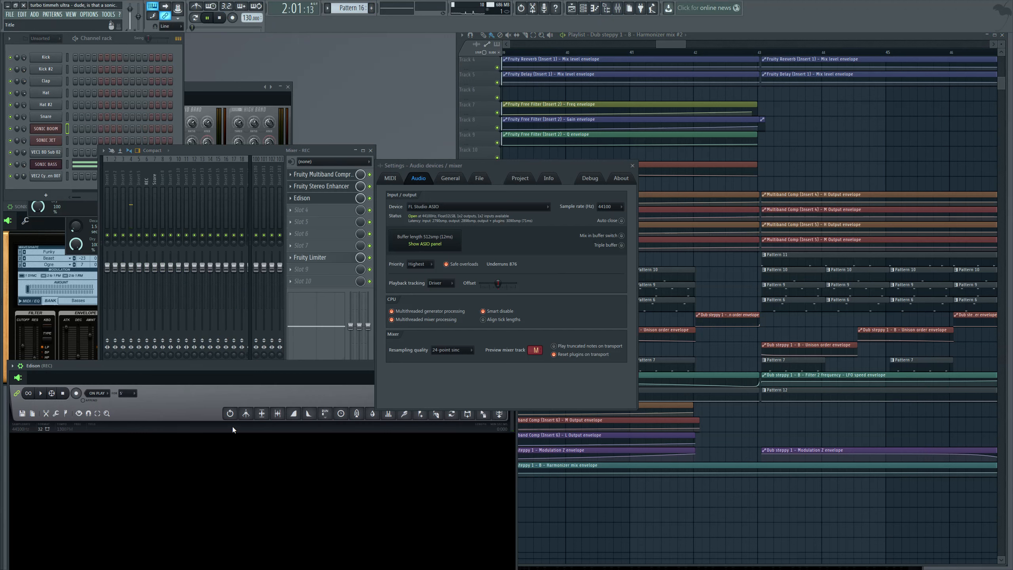
left_click(219, 19)
left_click(75, 393)
left_click_drag(105, 366, 94, 328)
left_click(632, 165)
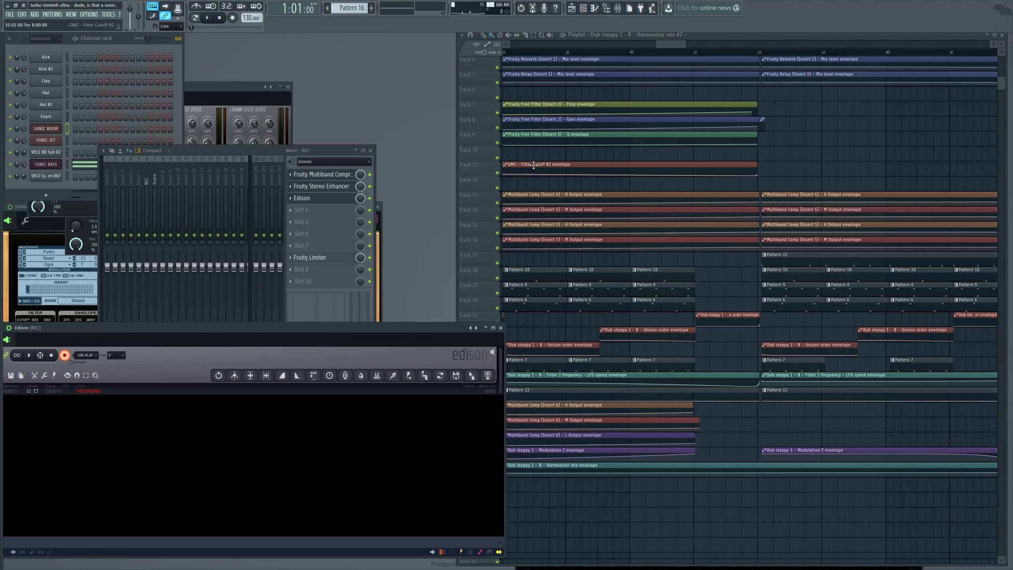
Open the SONIC BASS synth and place its window above Edison, dismissing the piano roll
left_click(46, 164)
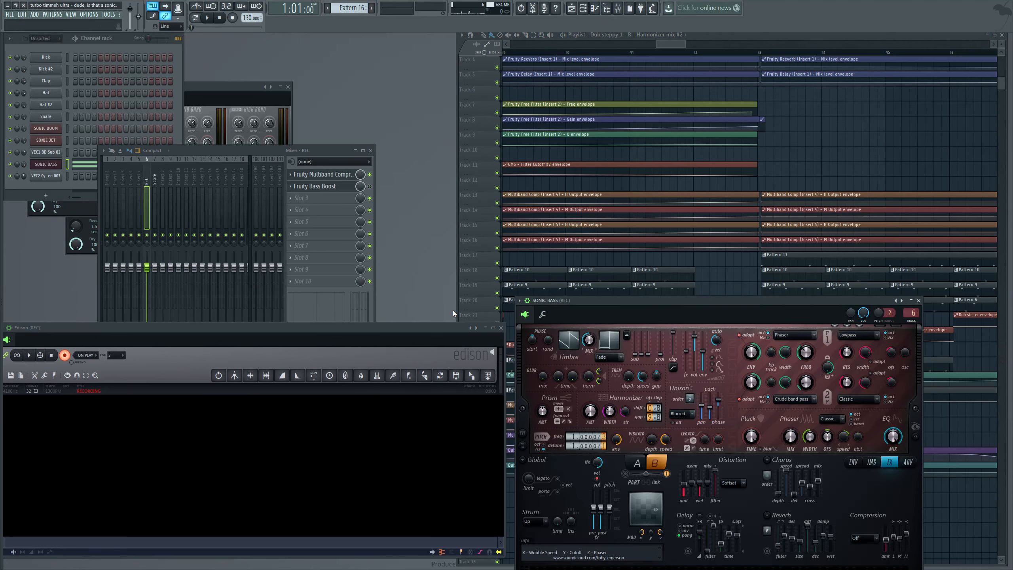
left_click_drag(594, 302, 168, 41)
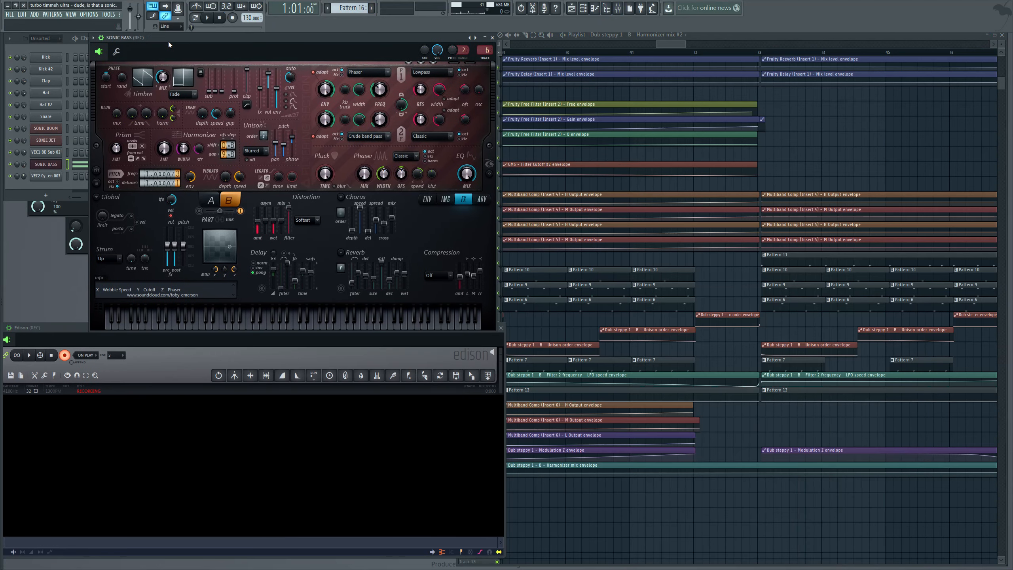
key("F7")
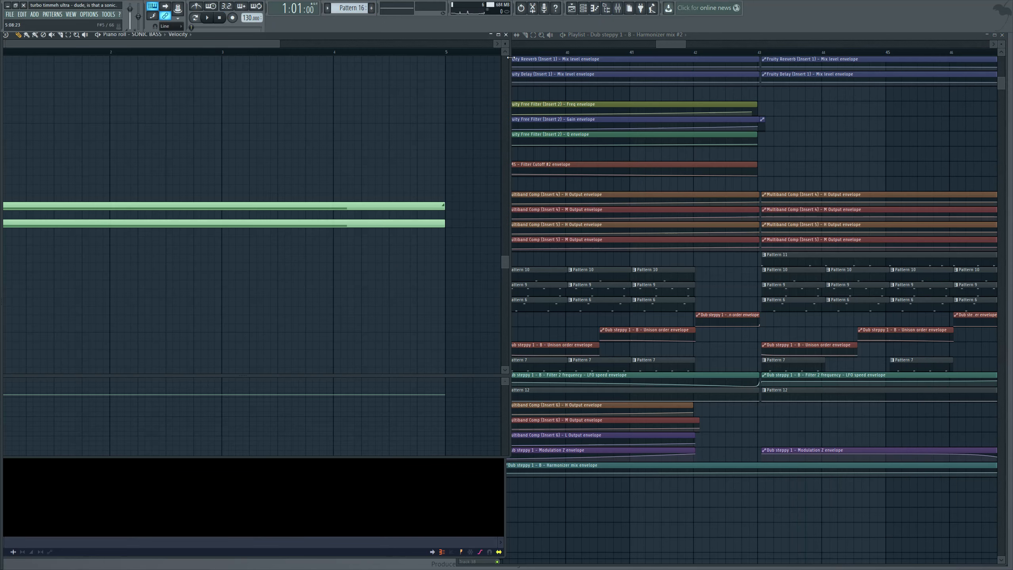
left_click(505, 35)
left_click_drag(376, 41, 349, 40)
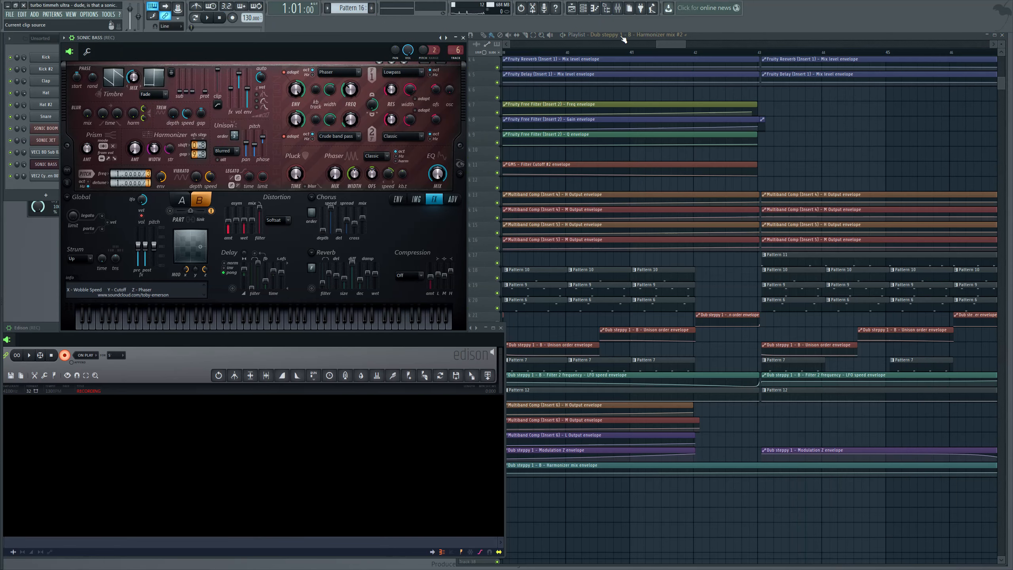
Look over the playlist with the whole arrangement in view and play the song from around bar 59
left_click_drag(673, 44, 701, 46)
left_click_drag(1001, 44, 1001, 44)
left_click_drag(711, 46, 737, 46)
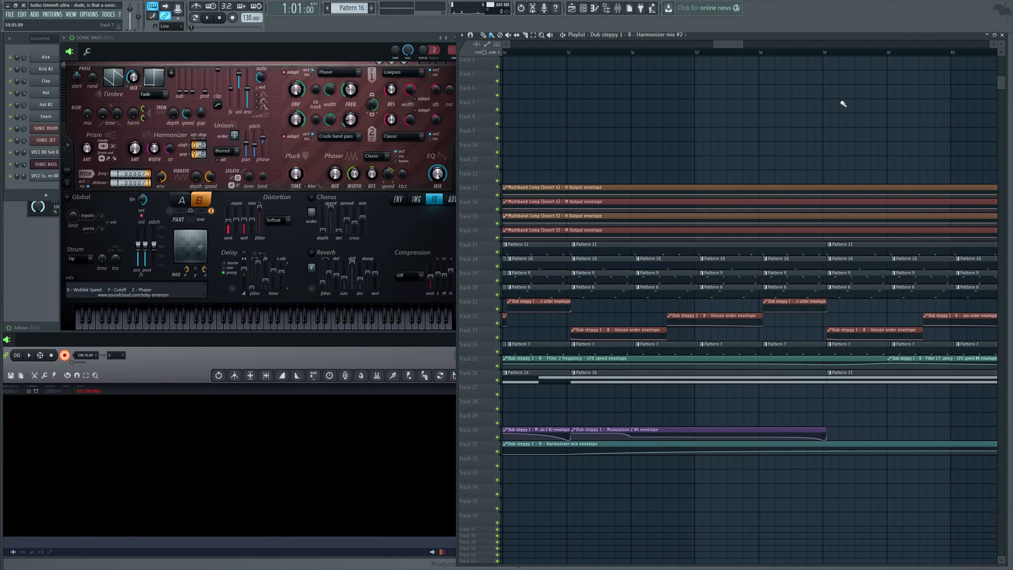
scroll(836, 104, "down", 10, "ctrl")
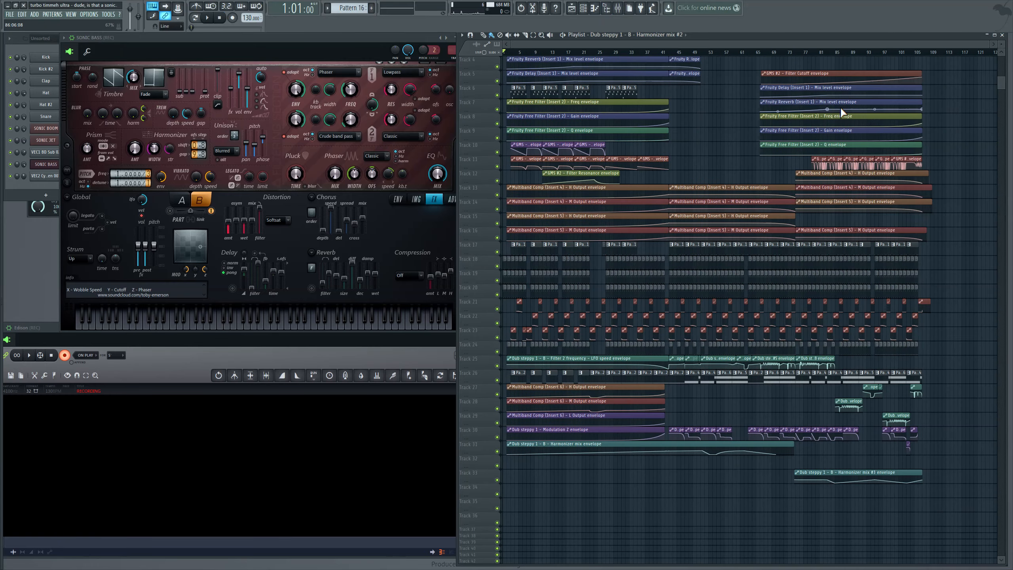
scroll(842, 109, "up", 2)
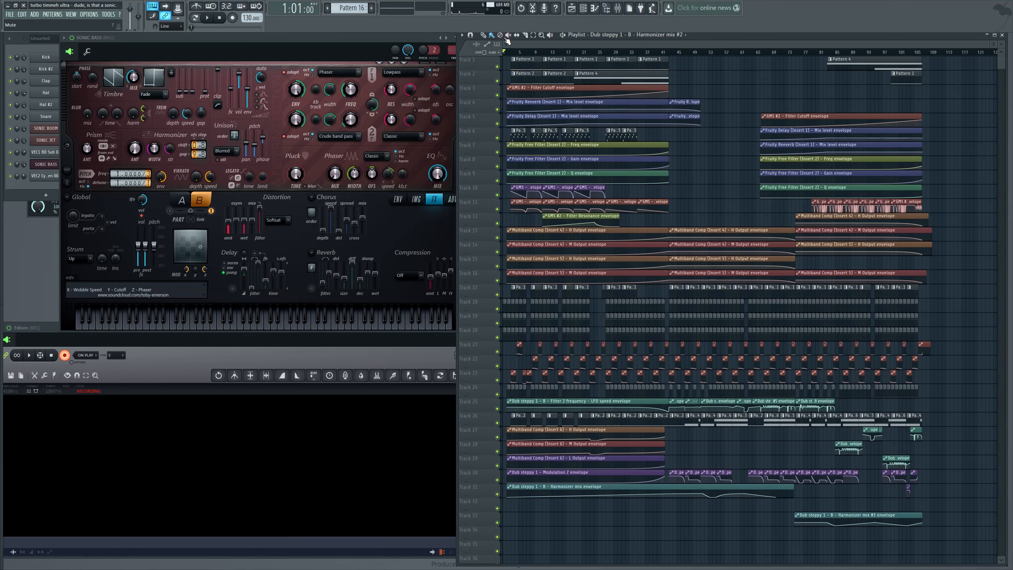
left_click(733, 52)
left_click(208, 20)
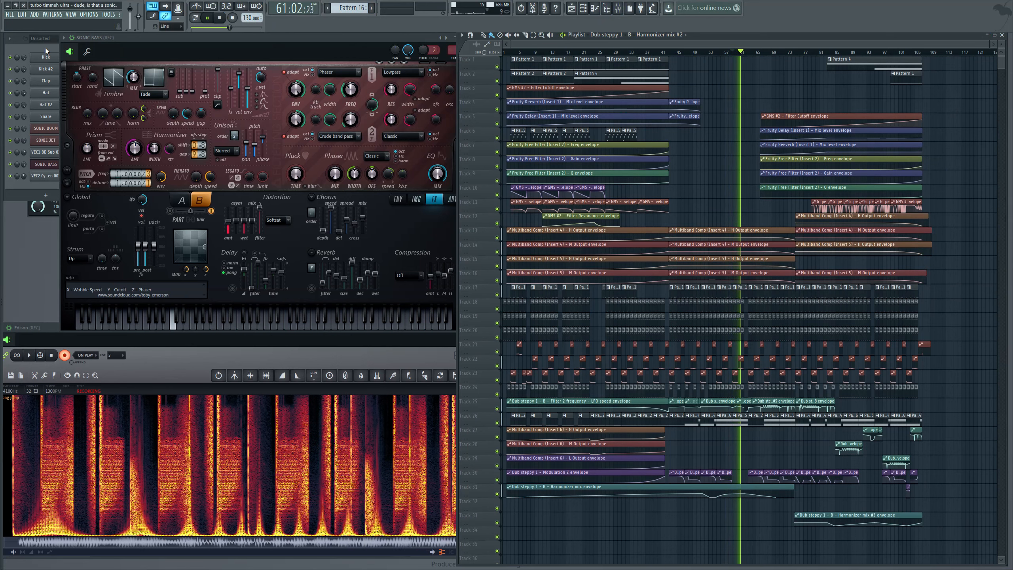
Show the channel rack and mixer, inspect insert 5 and its output options, and restart playback from around bar 61
key("F6")
key("F9")
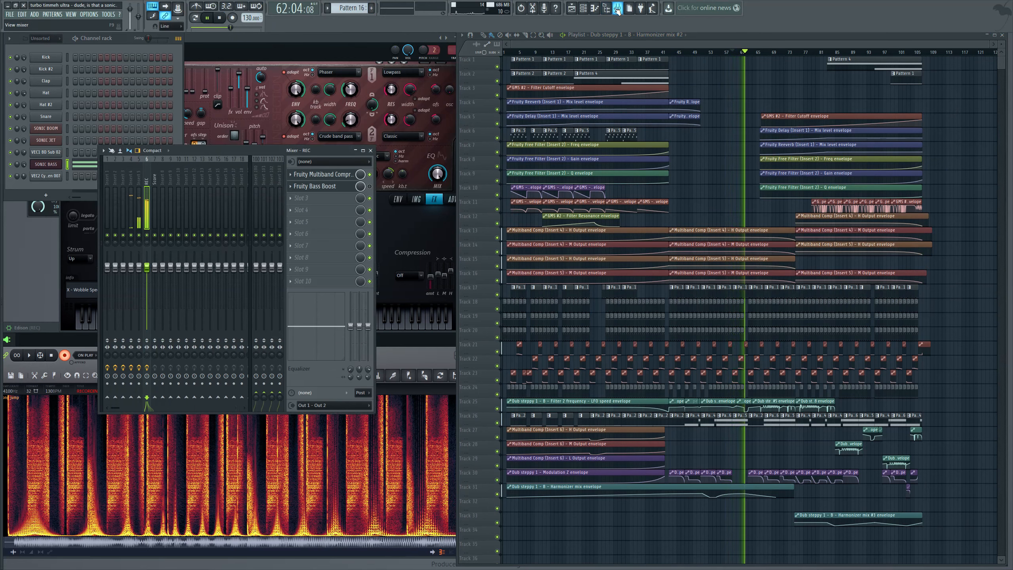
left_click(140, 207)
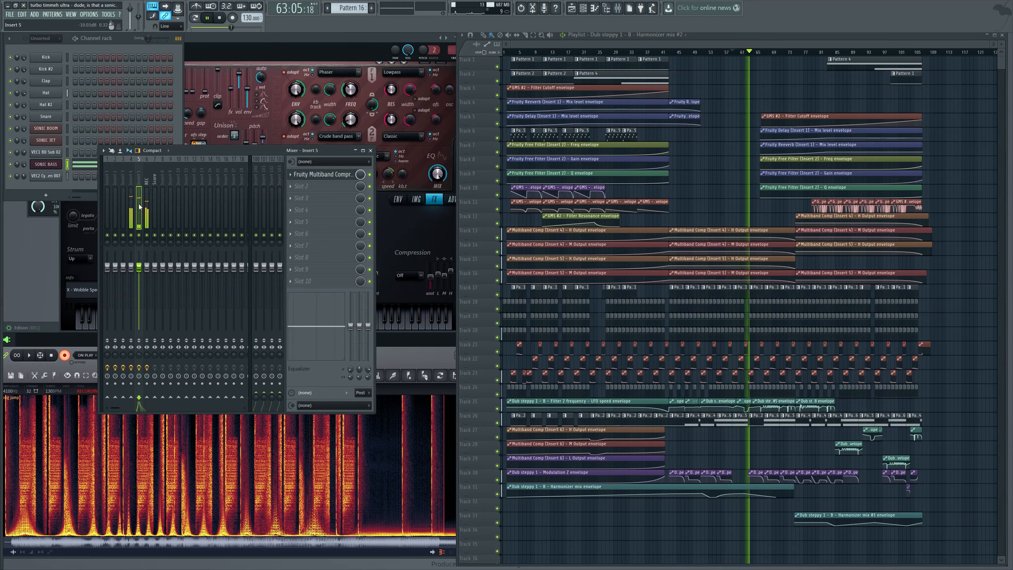
left_click(334, 406)
left_click(319, 423)
left_click(741, 52)
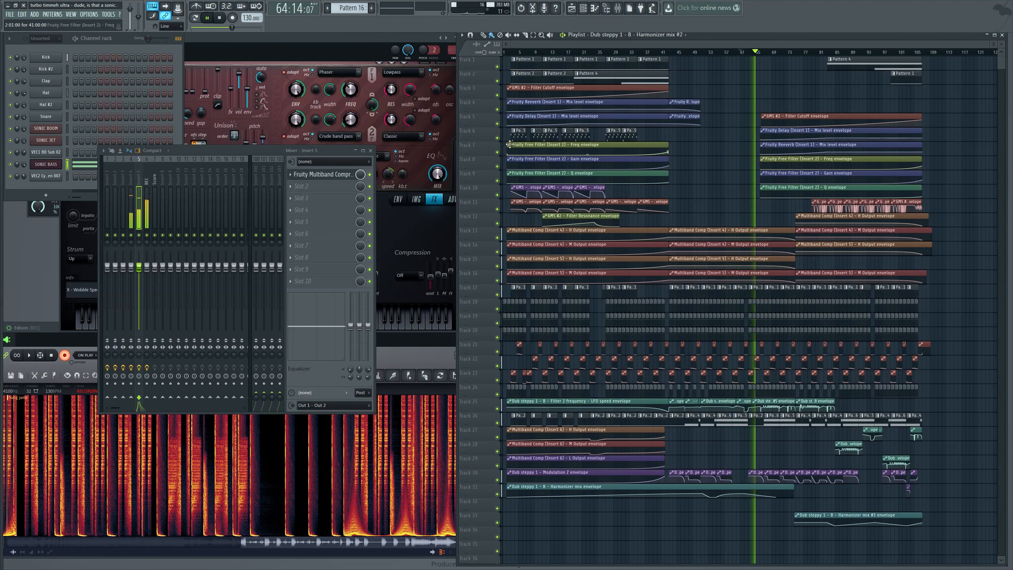
Bring the SONIC BASS synth in front of the channel rack and display its Filter 2 frequency LFO
left_click(123, 45)
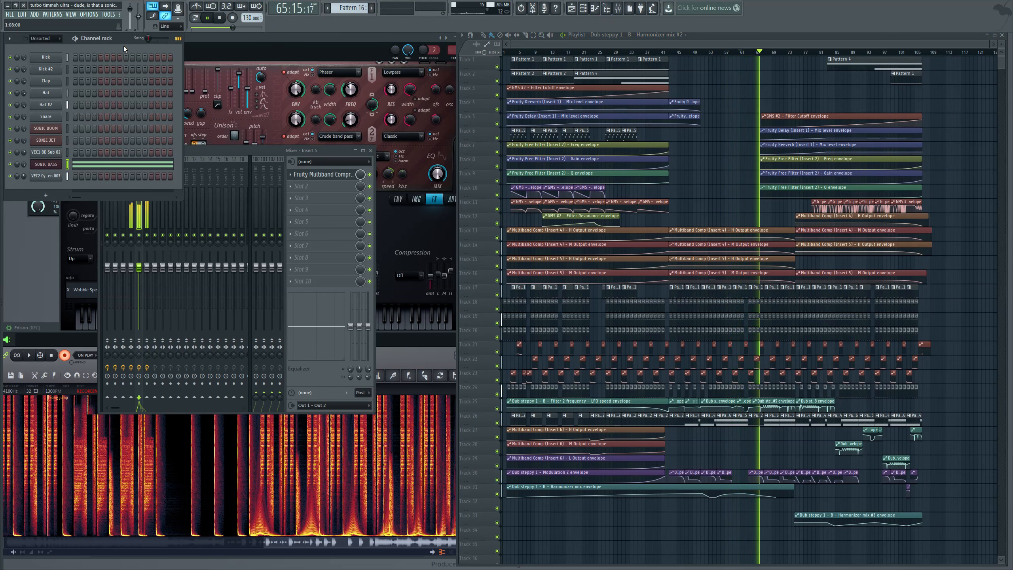
left_click(268, 40)
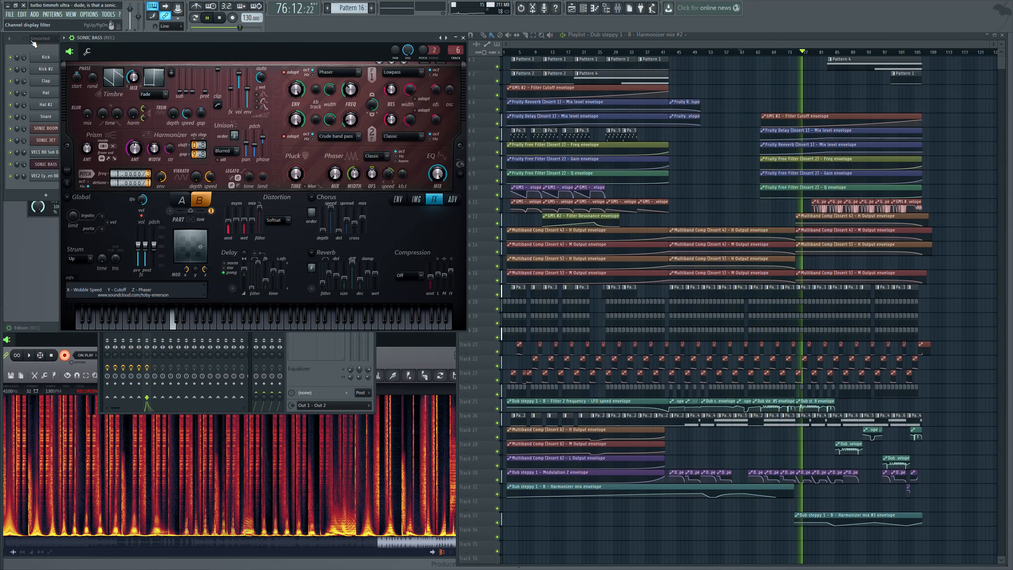
left_click(17, 48)
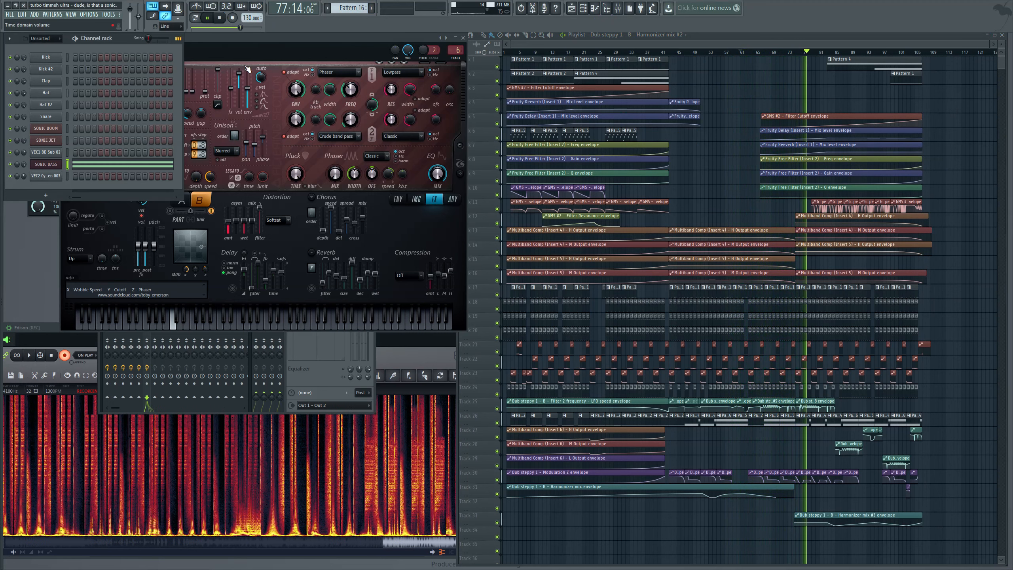
left_click(258, 46)
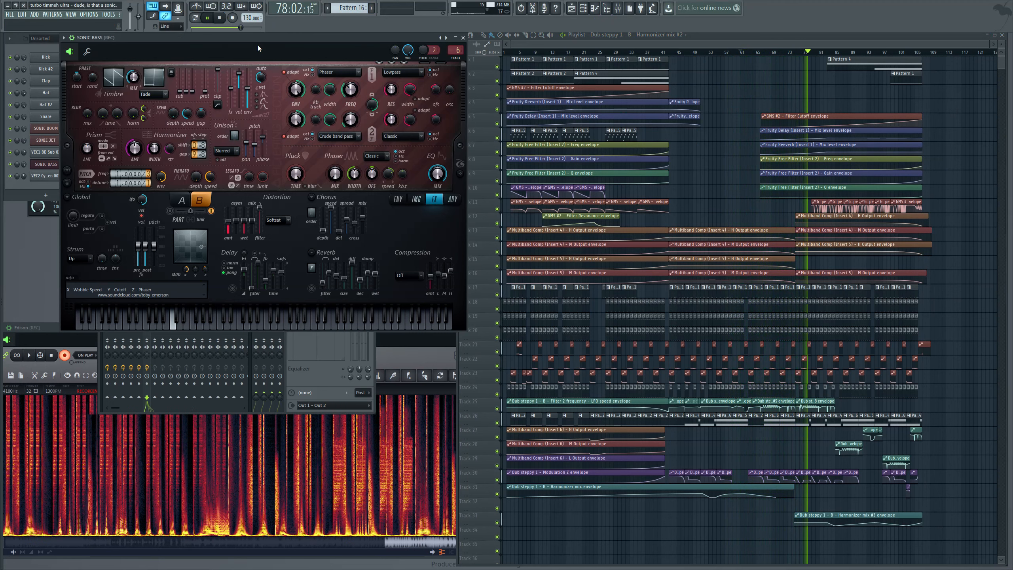
left_click(398, 199)
scroll(297, 217, "up", 6)
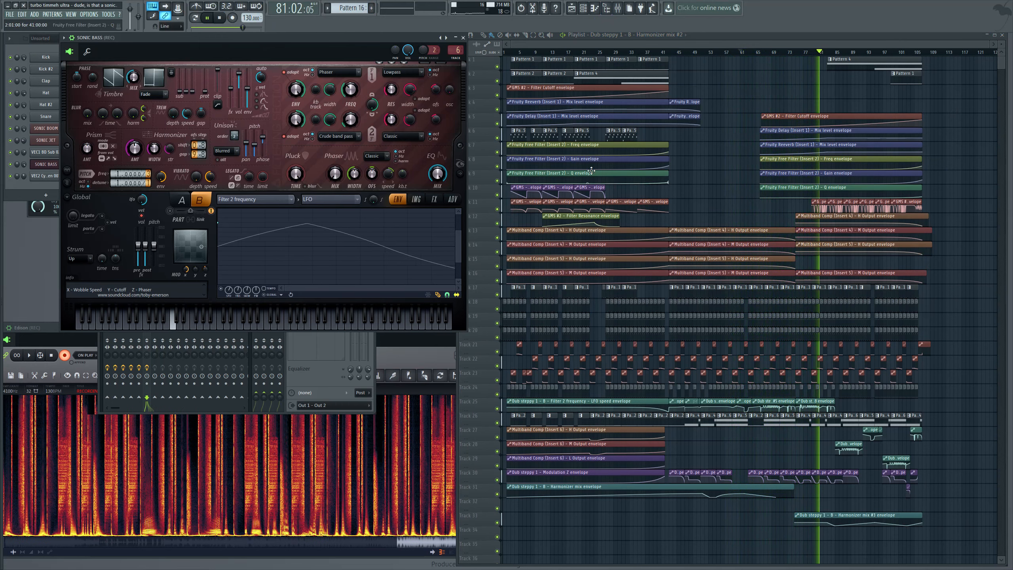
Pause the song and play it again from bar 64 with the SONIC BASS synth in front
key("space")
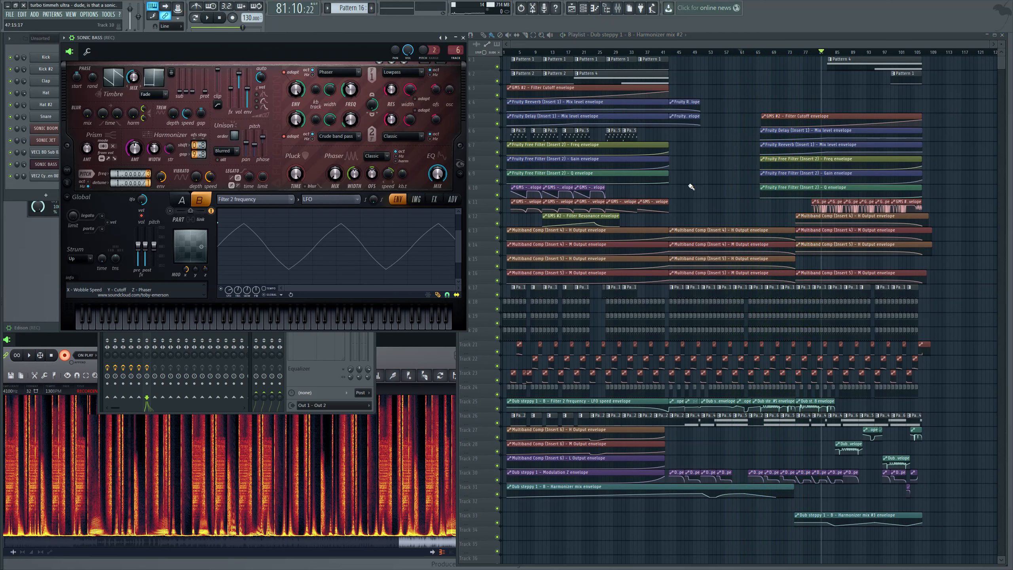
left_click(757, 59)
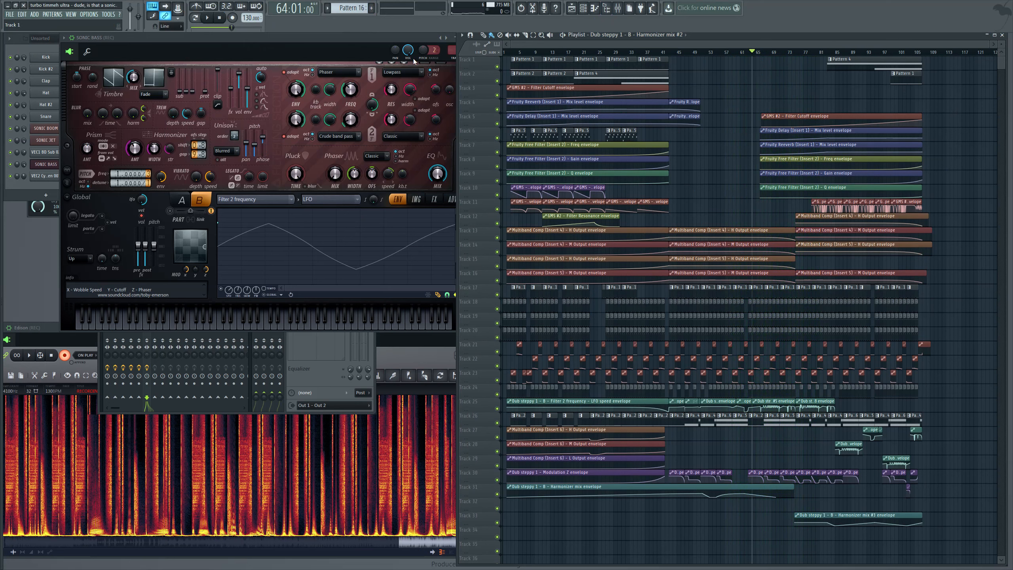
left_click(189, 38)
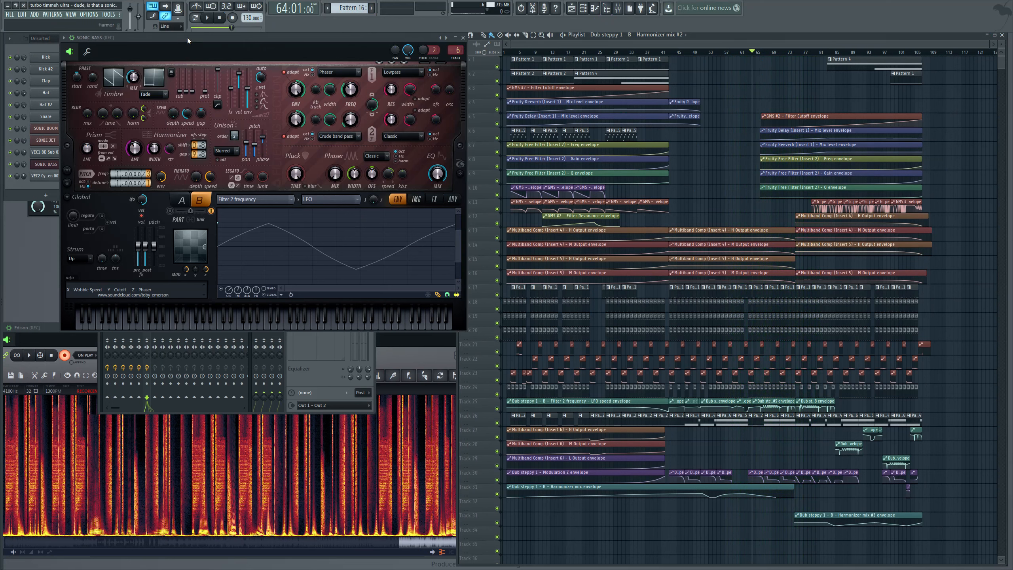
left_click(211, 18)
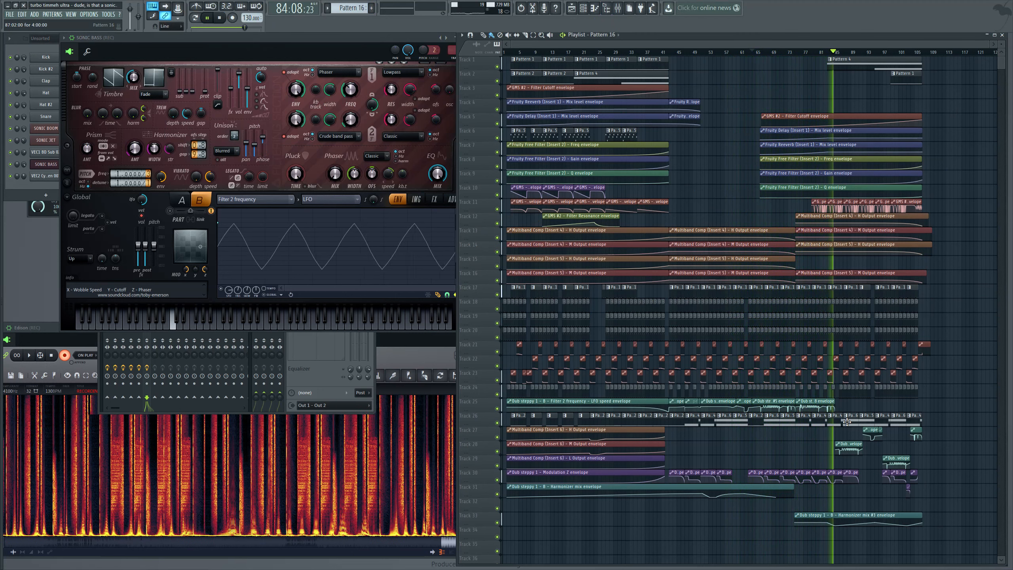
Open the SONIC BASS piano roll, bring it in front of the playlist as a floating window and pause playback
key("F7")
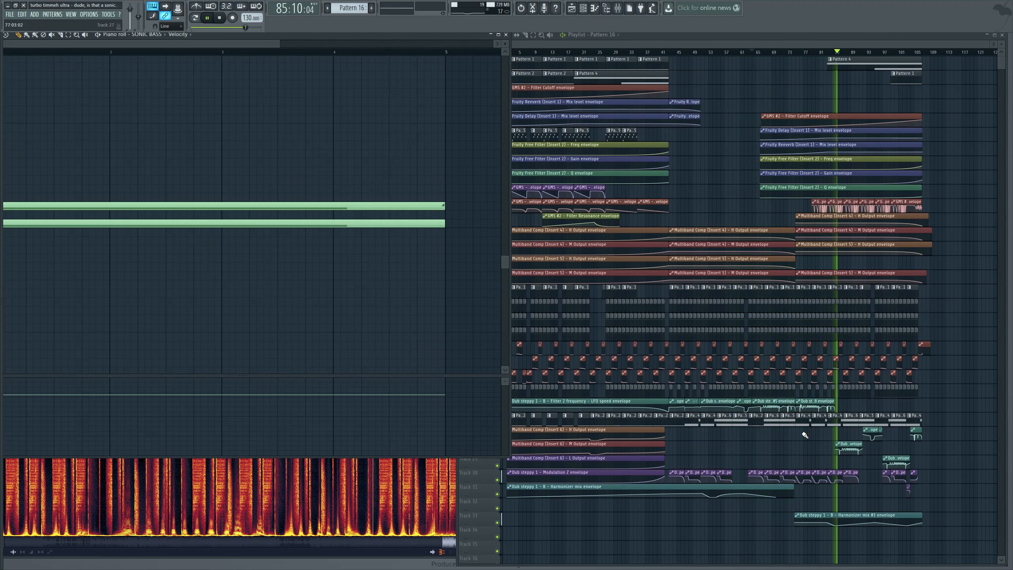
double_click(375, 36)
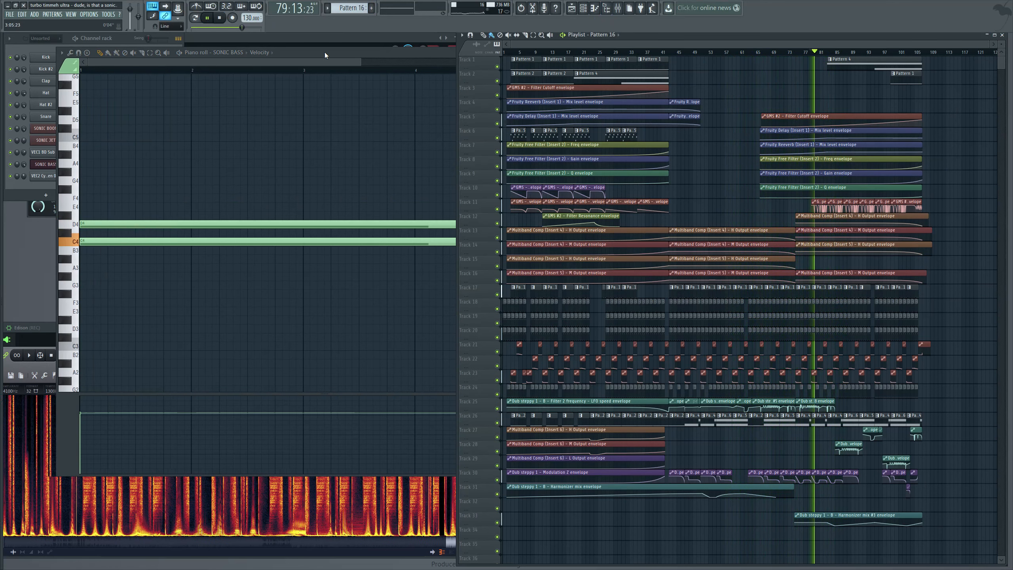
left_click(325, 52)
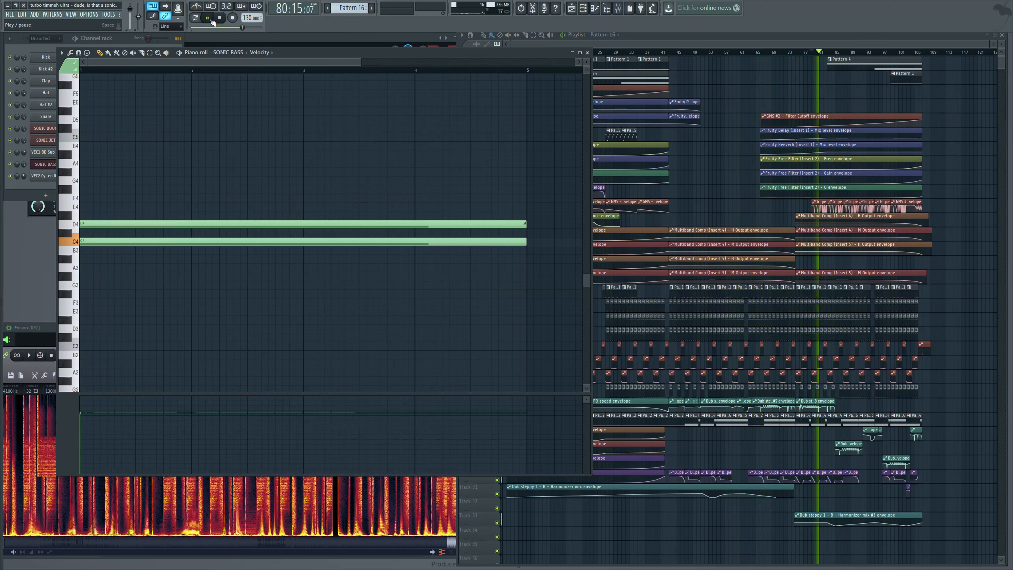
left_click(213, 21)
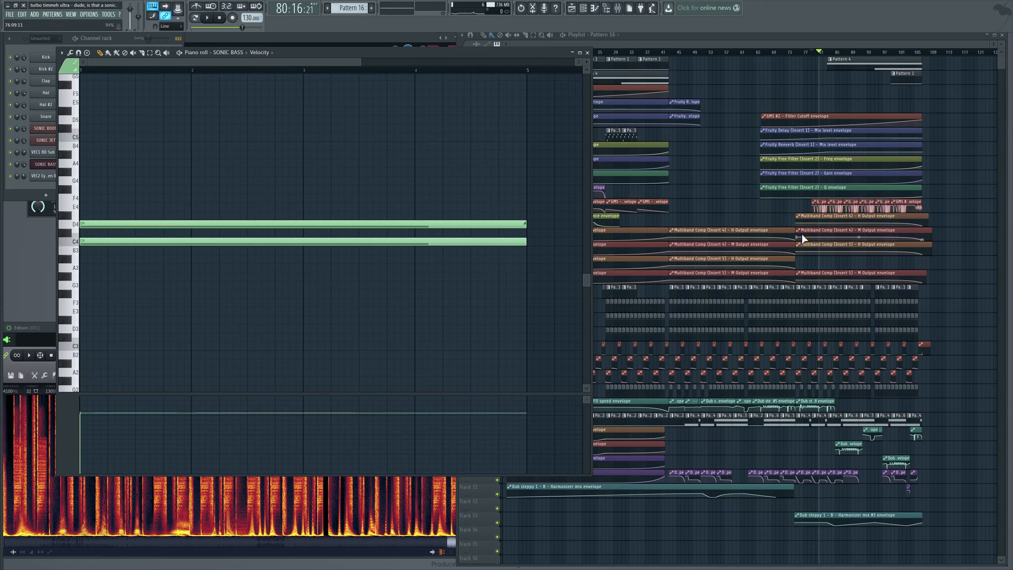
Play the song from bar 77 with the SONIC BASS piano roll in view, jump back to around bar 76, and pause playback
left_click(806, 55)
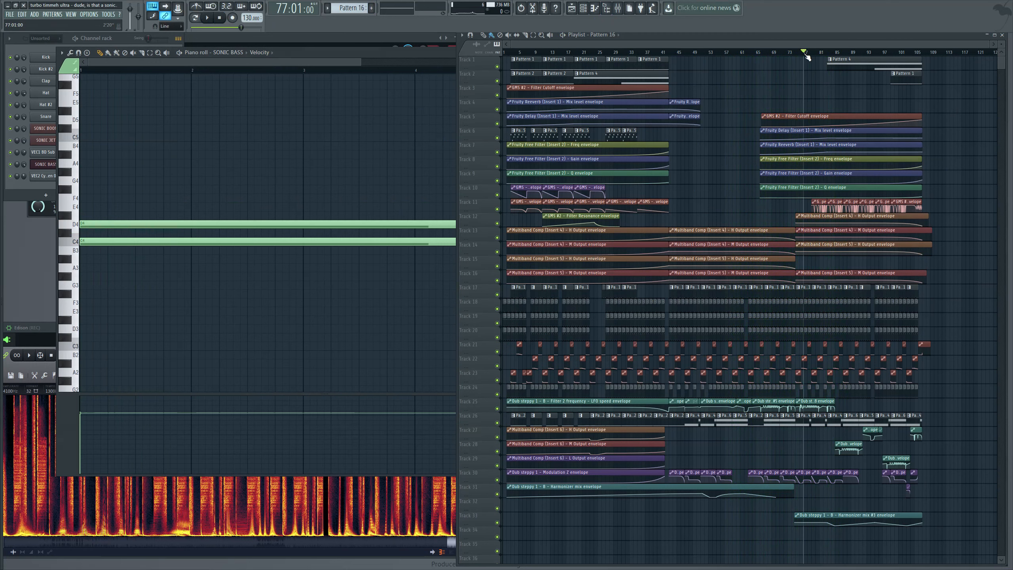
left_click(208, 19)
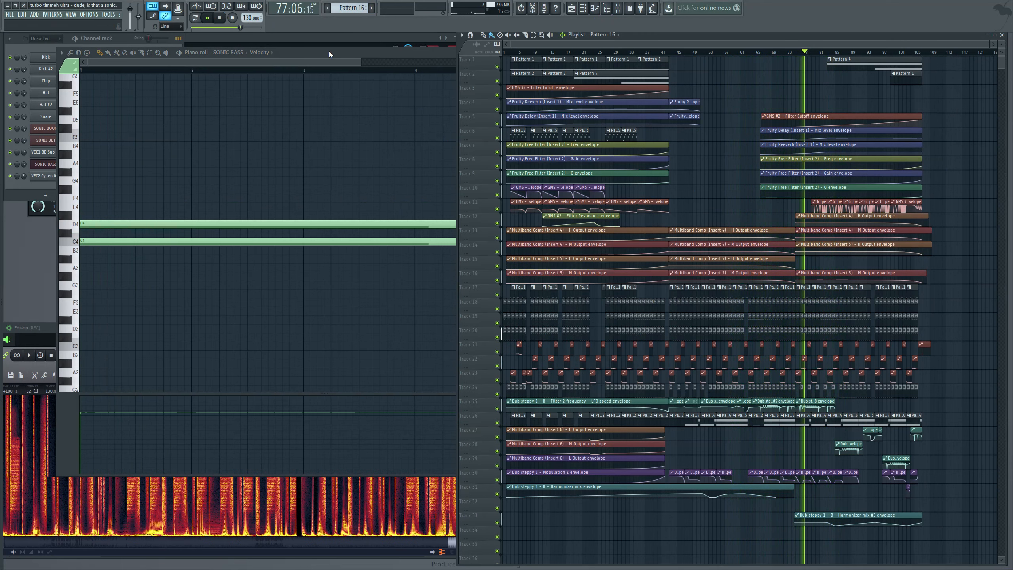
left_click(796, 54)
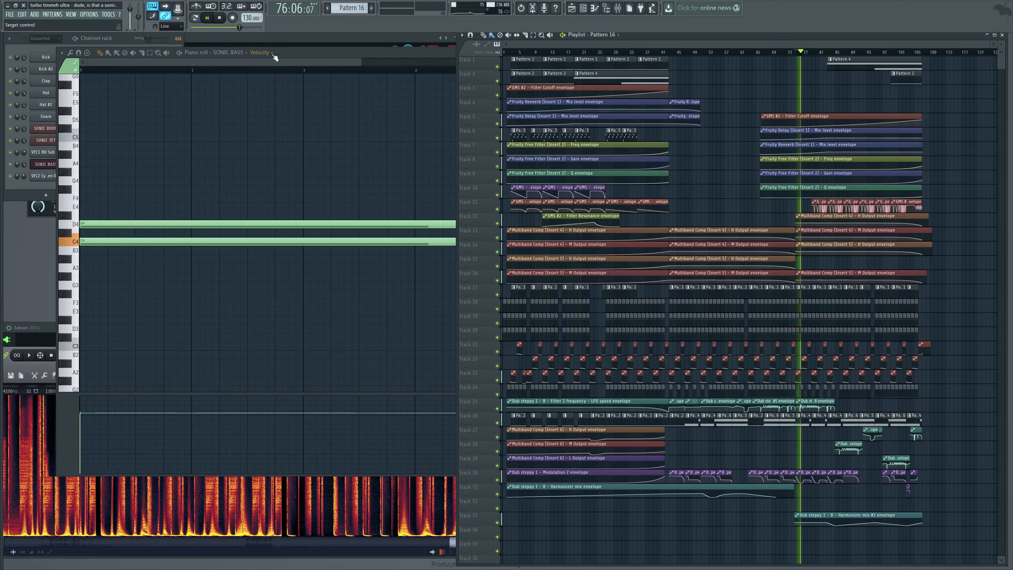
left_click(207, 18)
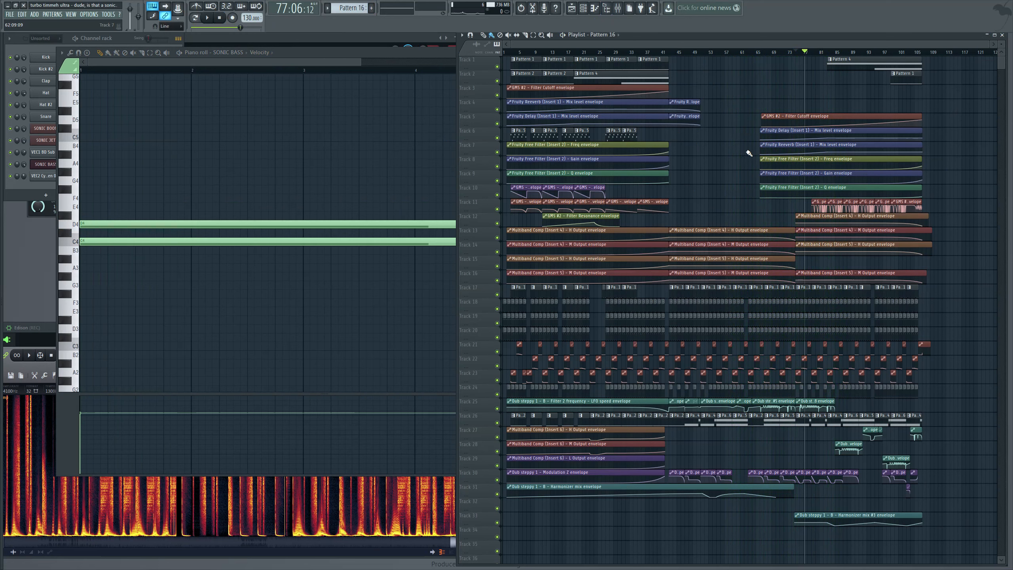
Move the playback position back to bar 64 and play the song from there
left_click(764, 52)
left_click(756, 54)
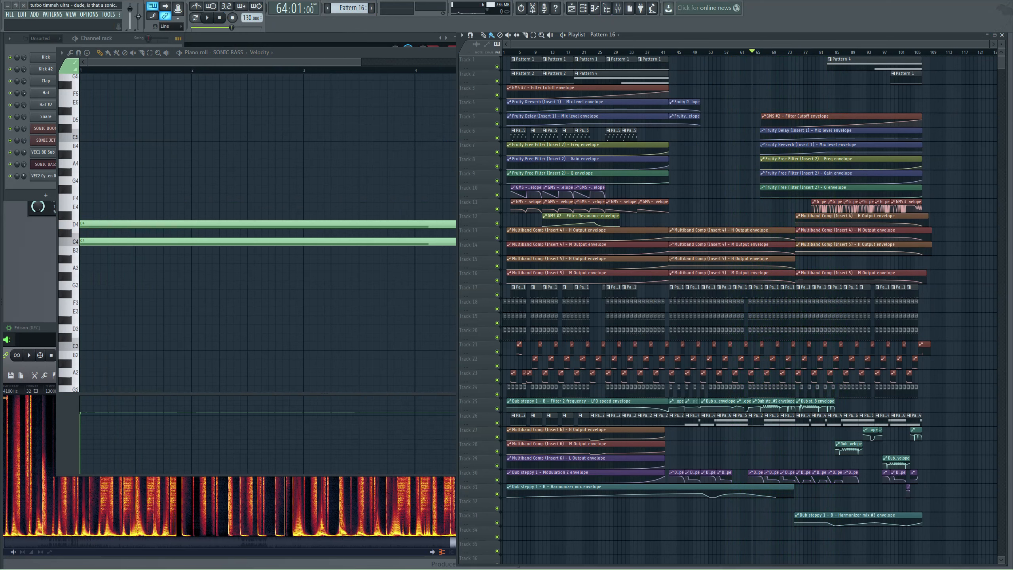
key("space")
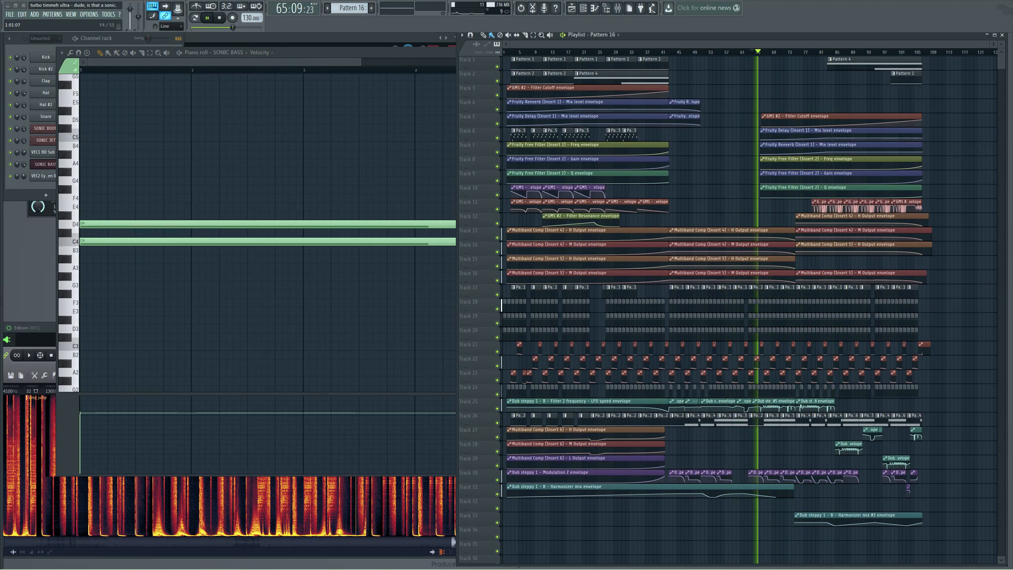
During playback, show the SONIC BASS synth from the channel rack and bring Edison's spectrum in front of the piano roll
left_click(16, 195)
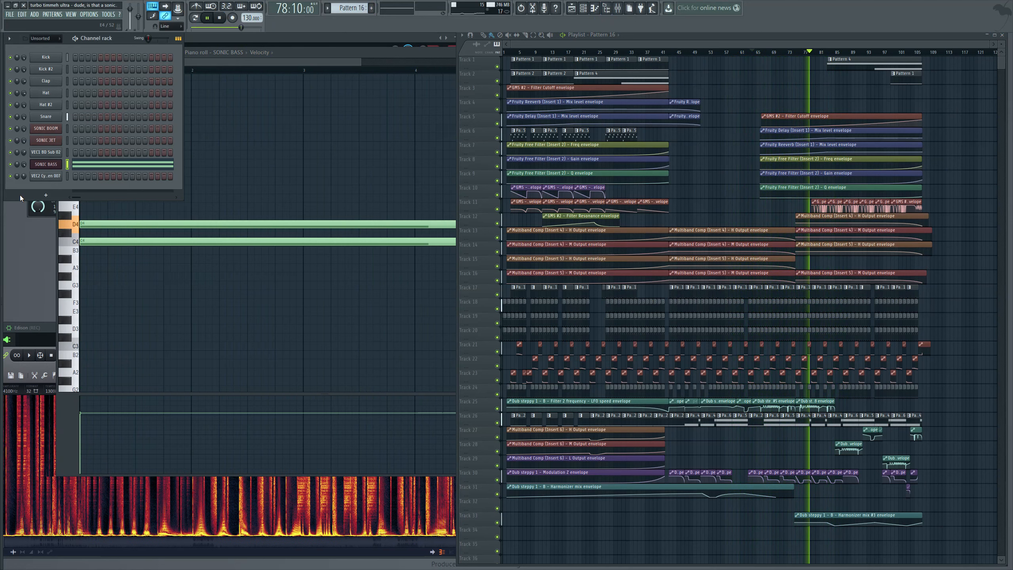
left_click(47, 164)
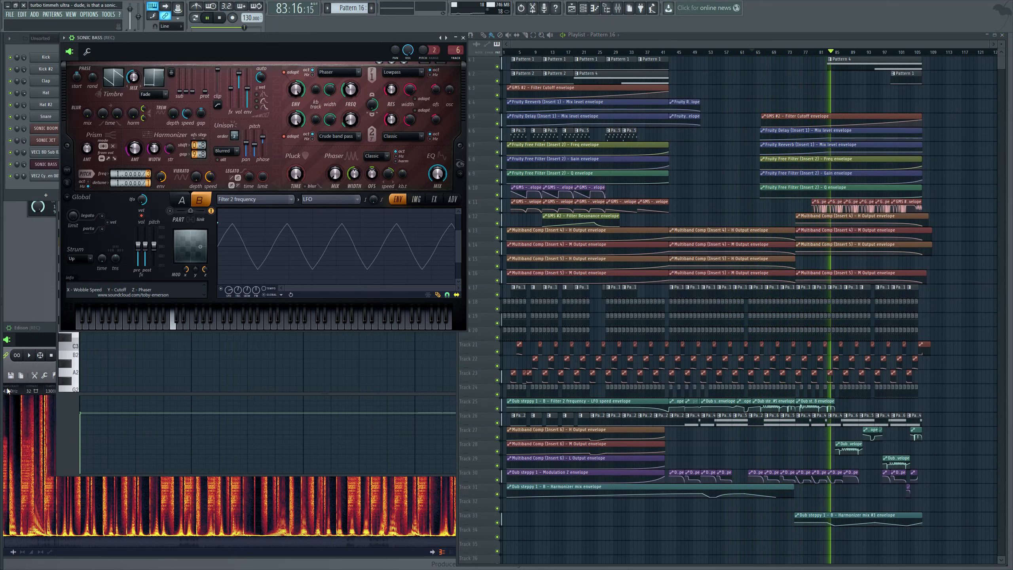
left_click(13, 369)
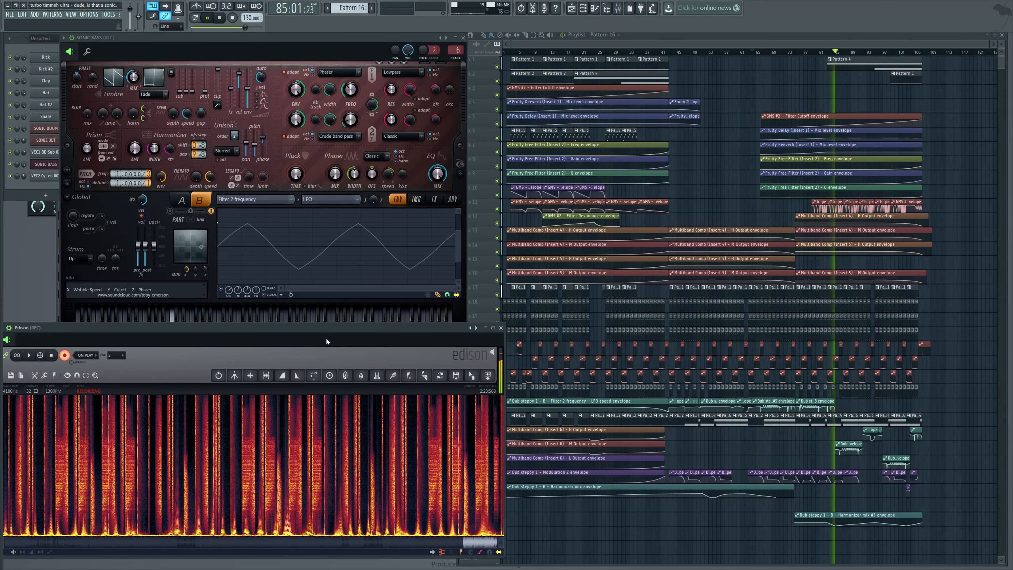